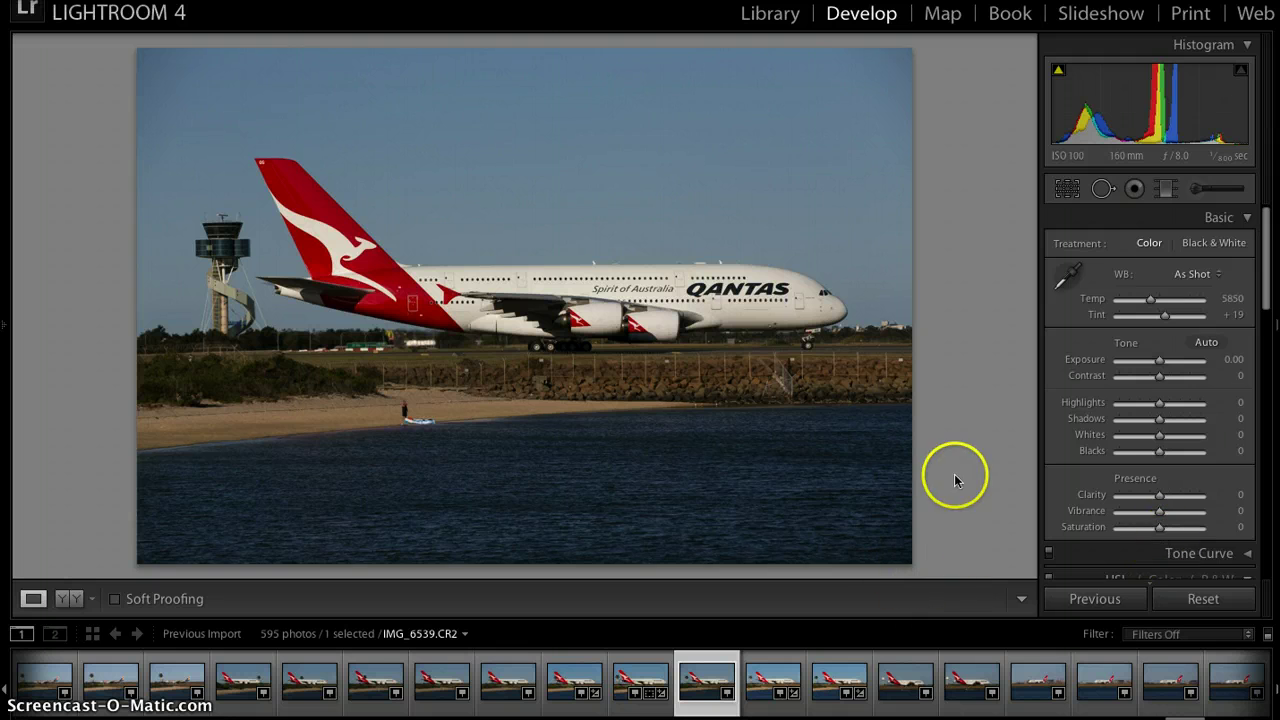
Step: Compare the unedited IMG_6539.CR2 with the already edited IMG_6538.CR2, and return to IMG_6539.CR2
scroll(1175, 383, "down", 6)
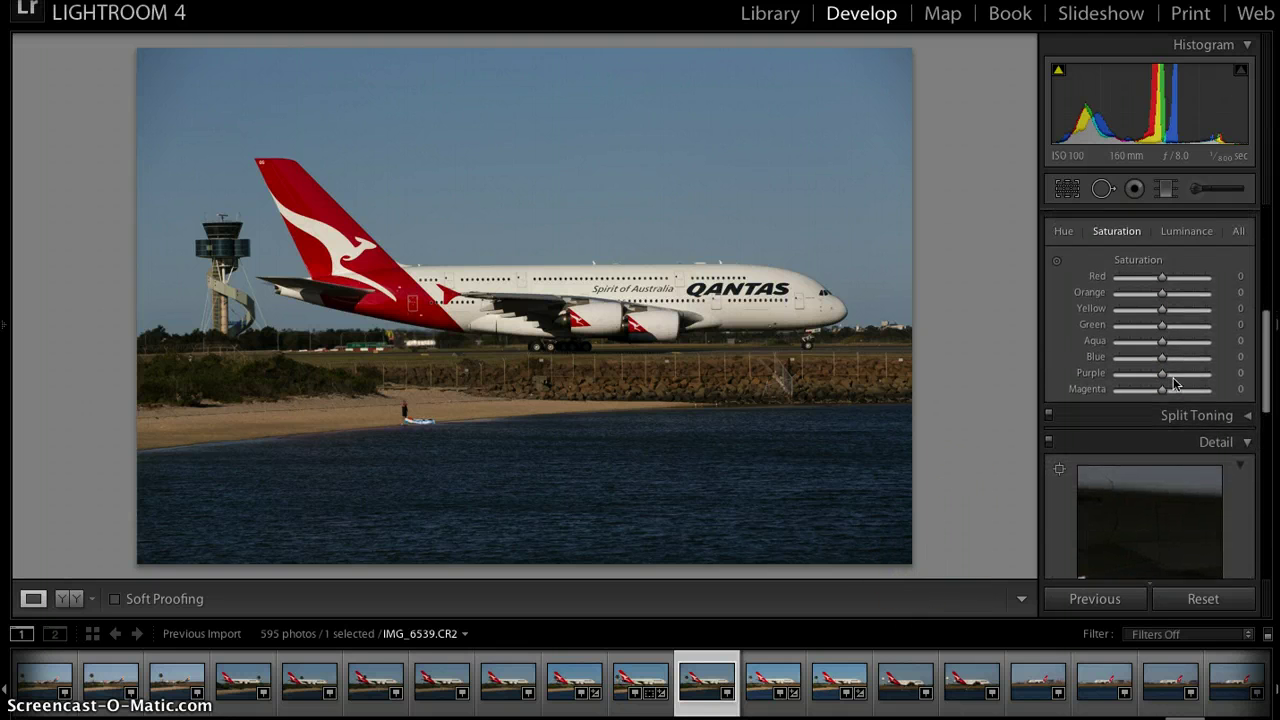
scroll(1175, 383, "up", 6)
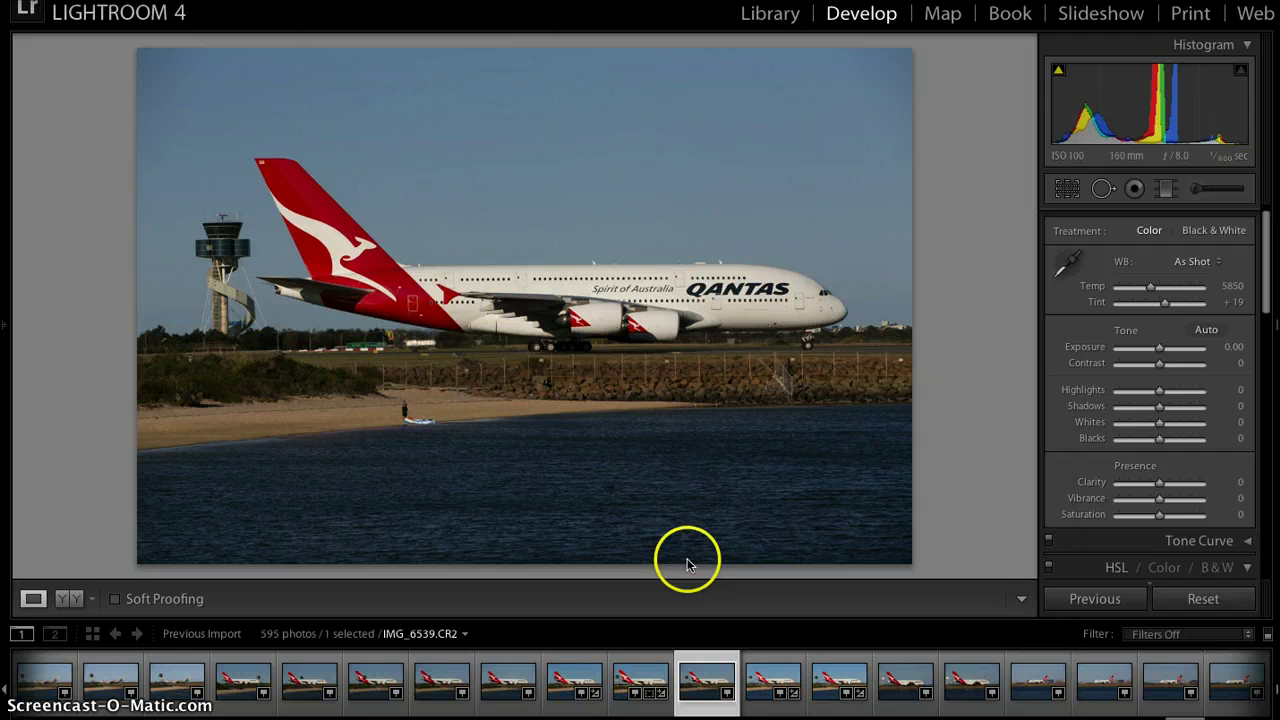
left_click(643, 676)
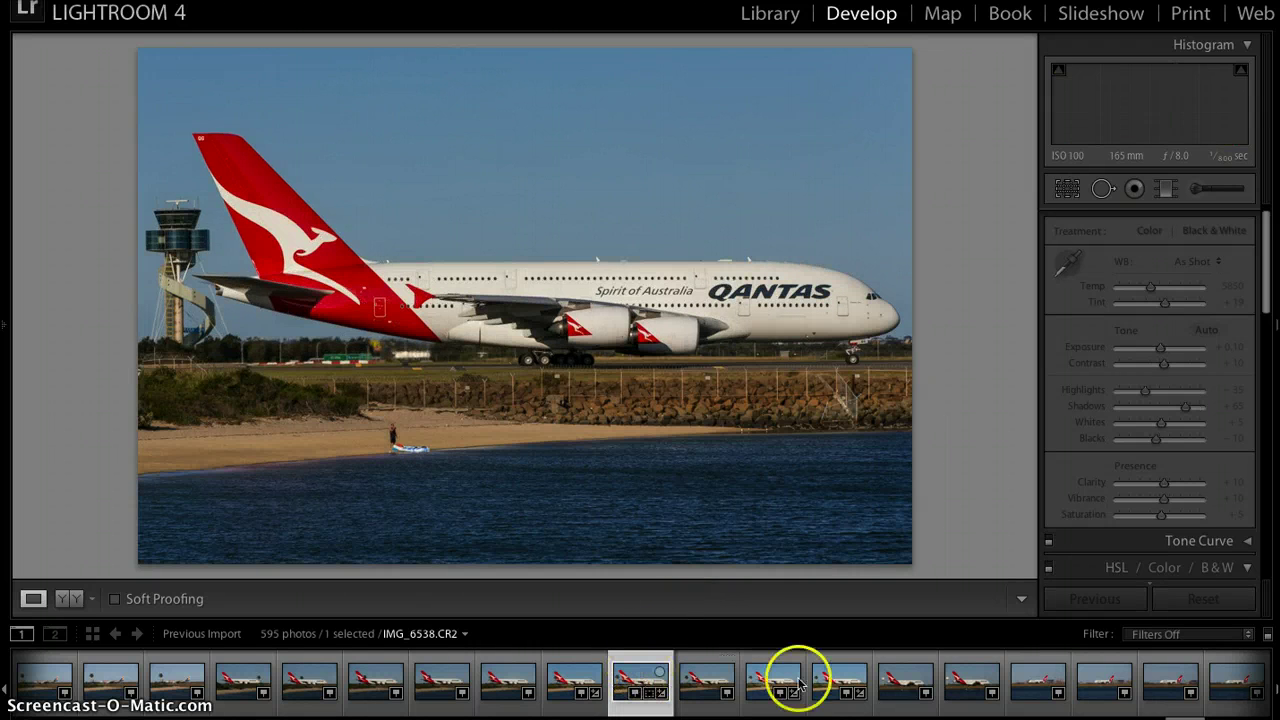
left_click(957, 449)
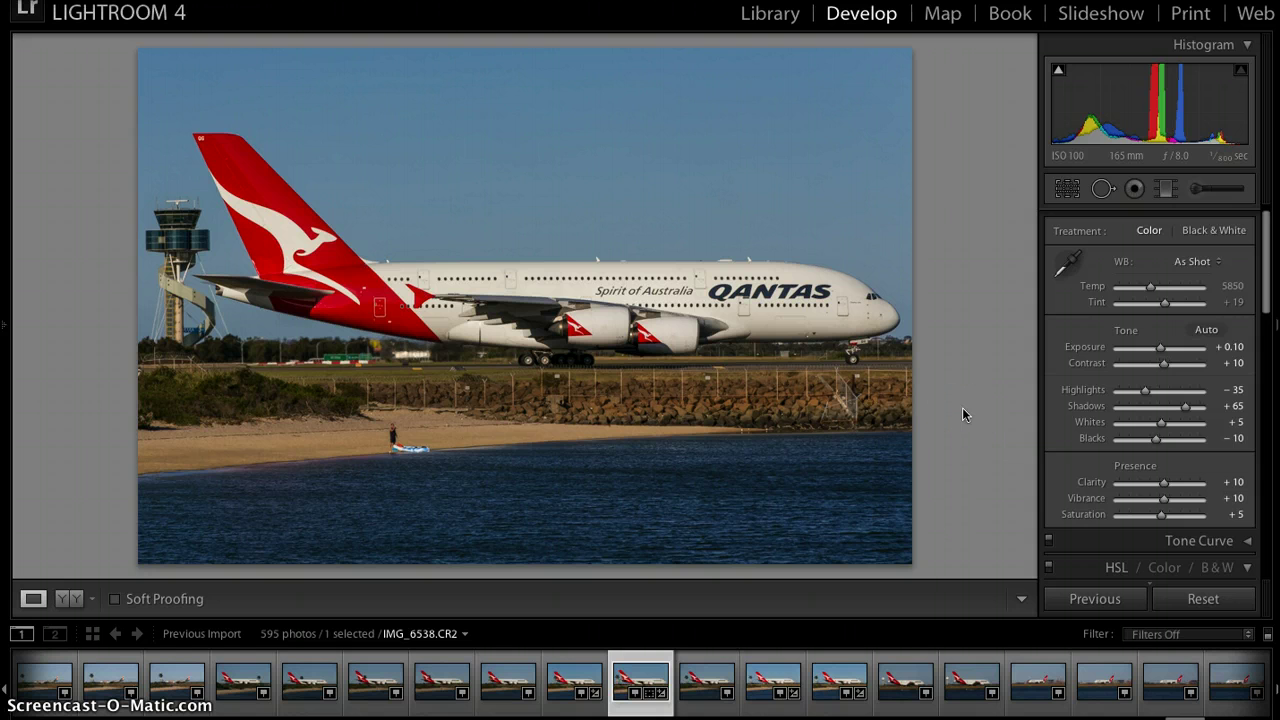
left_click(705, 684)
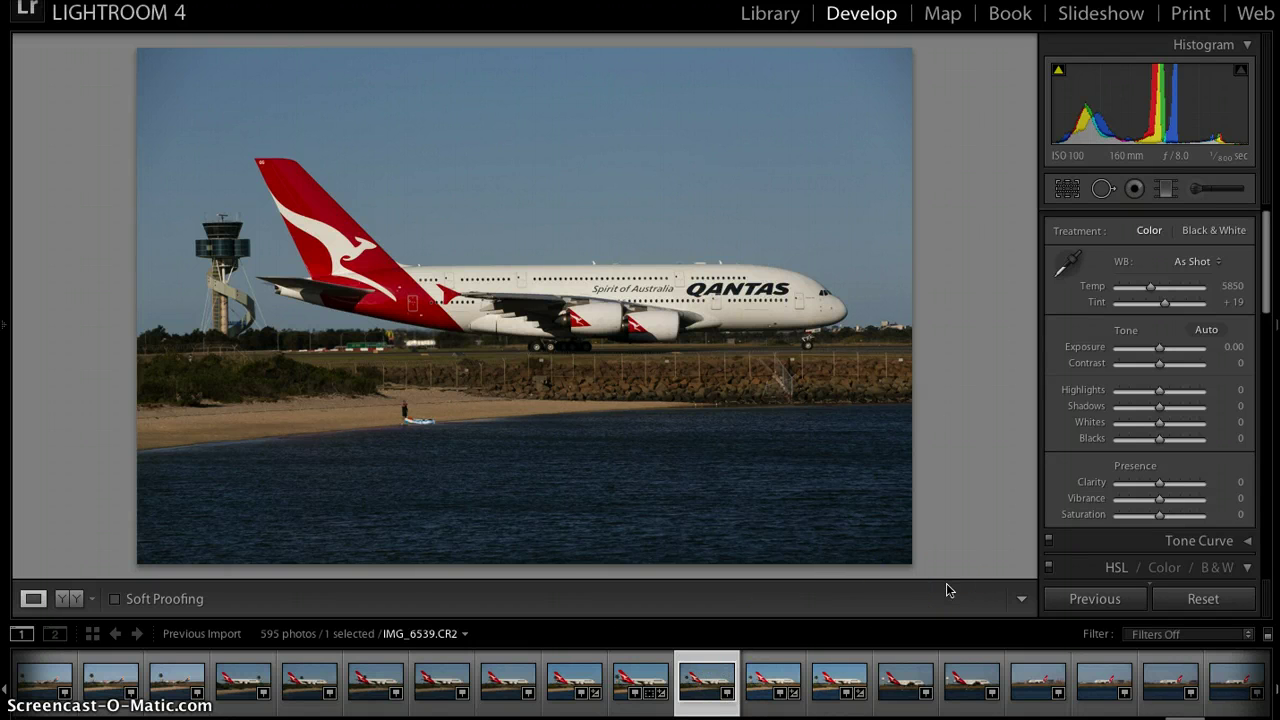
Step: Enable the lens profile corrections for the photo, comparing it with and without the correction
scroll(1145, 440, "down", 10)
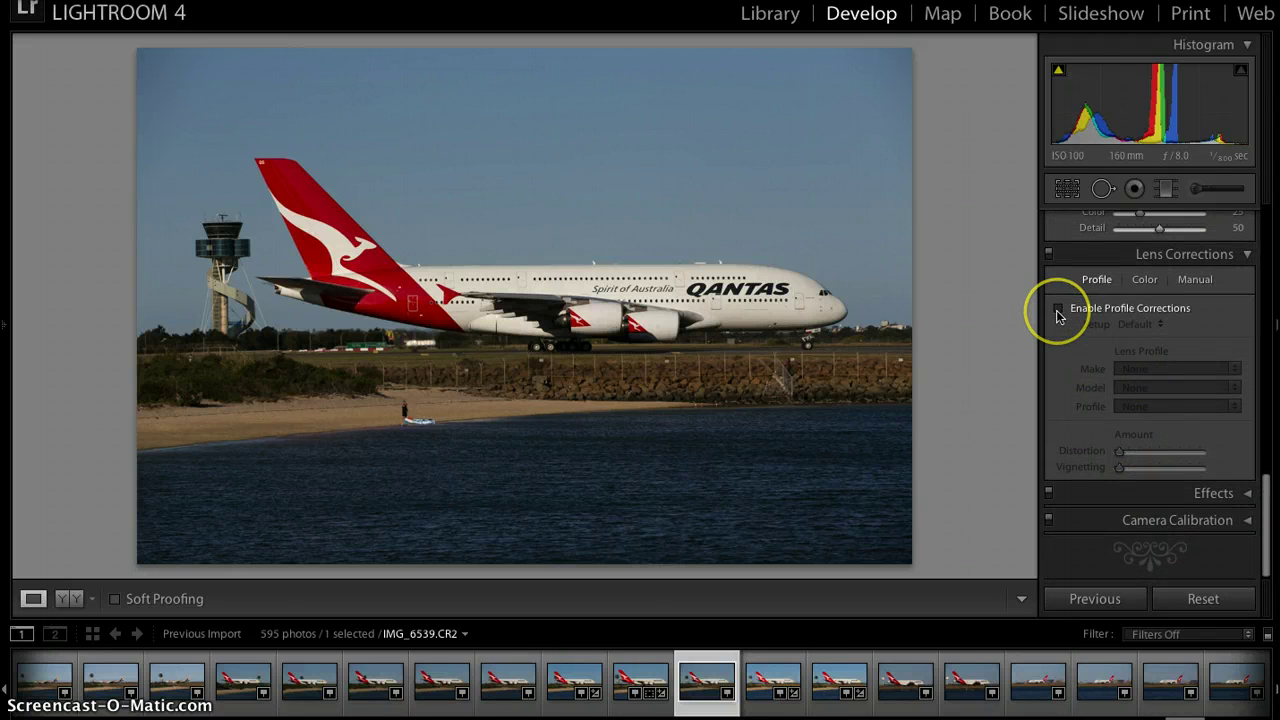
left_click(1058, 310)
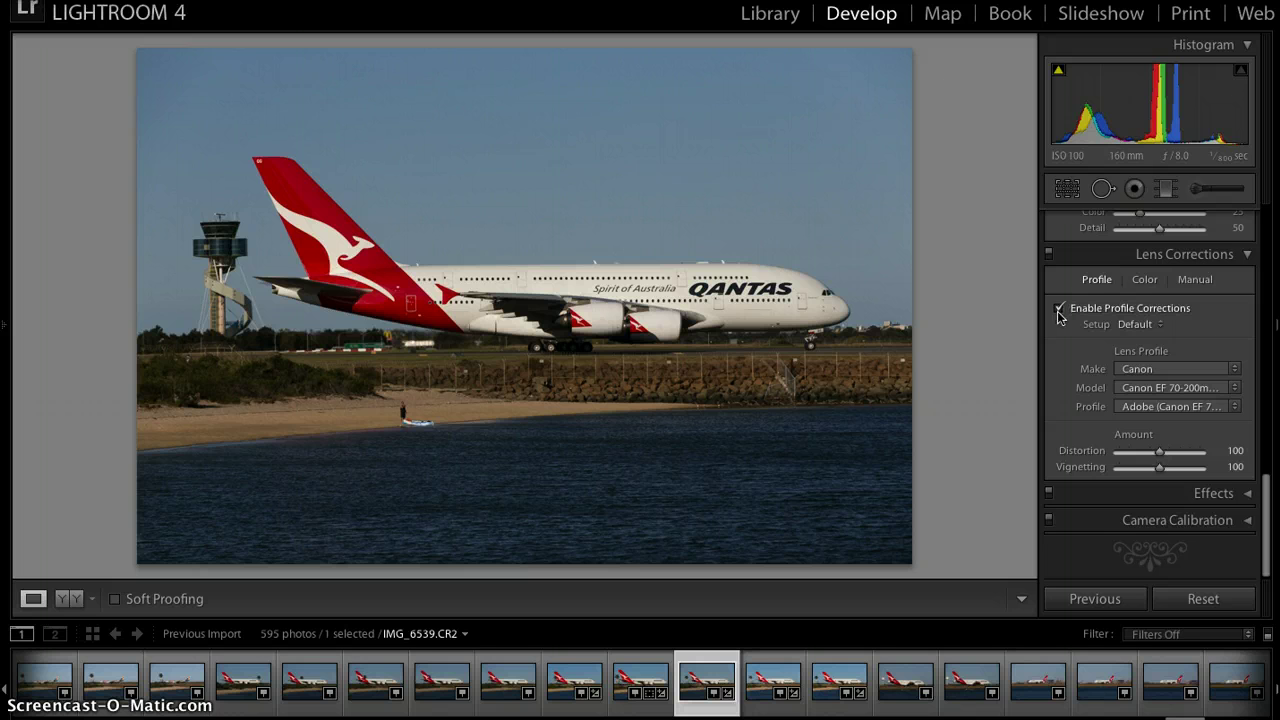
left_click(1058, 310)
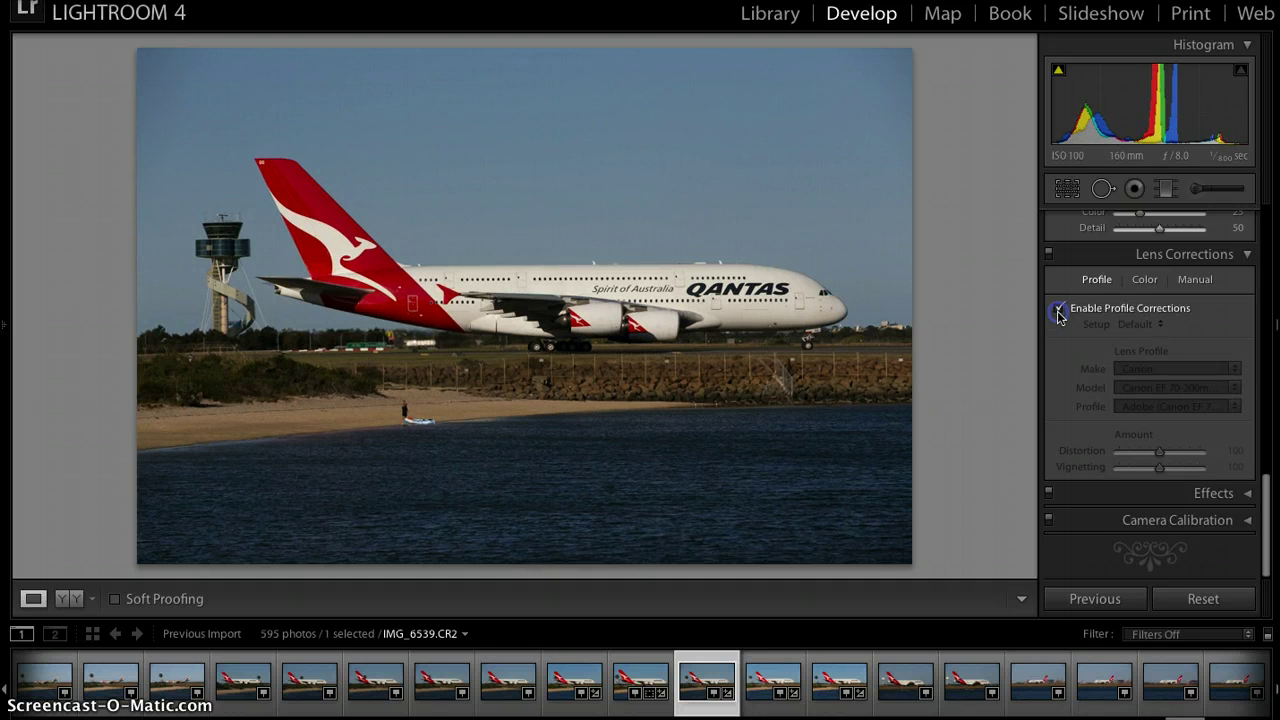
left_click(1058, 310)
left_click_drag(1062, 316, 1118, 365)
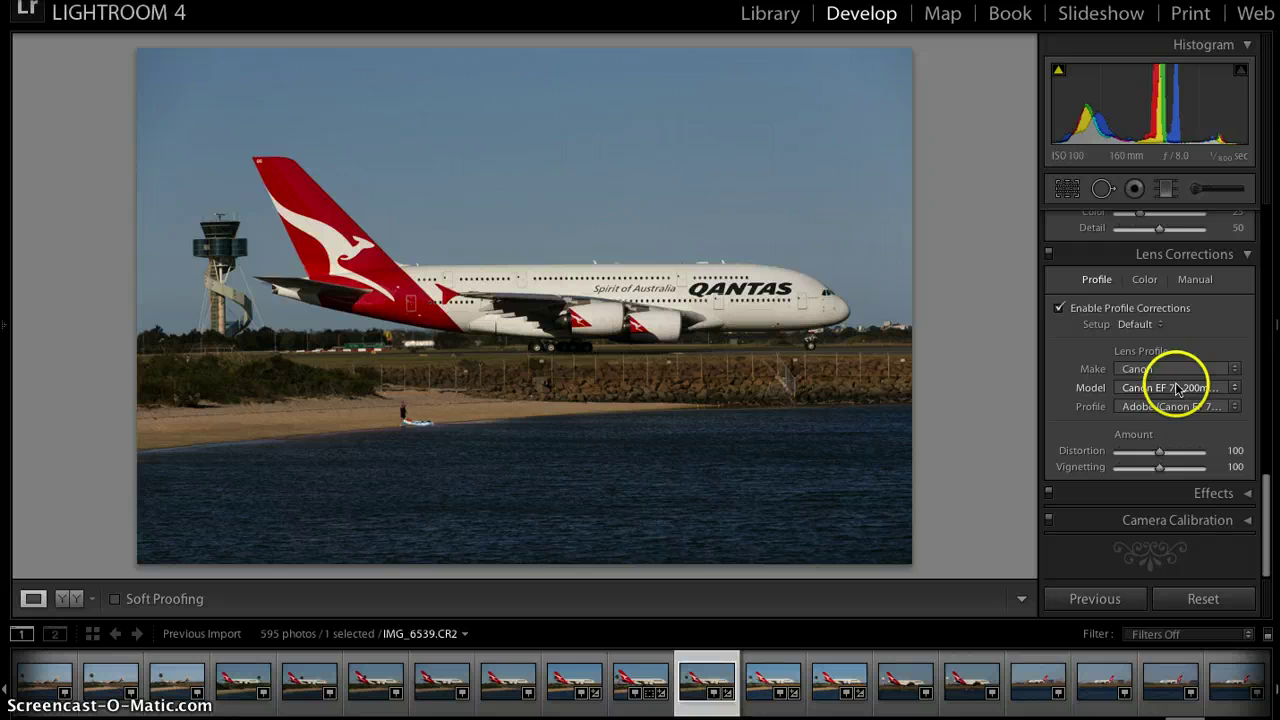
left_click_drag(1152, 378, 1132, 393)
Step: Set the sharpening to Amount 65, Radius 2.5, Detail 45 and Masking 35
scroll(1137, 394, "up", 4)
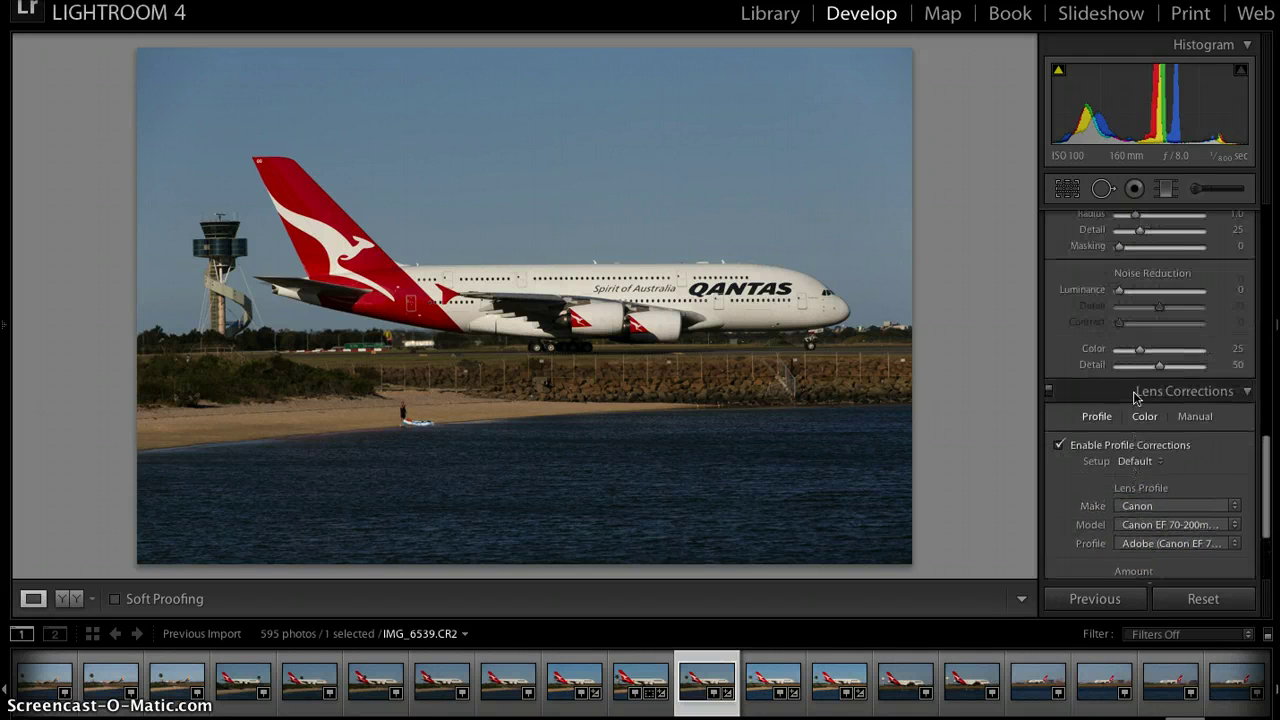
left_click(1212, 320)
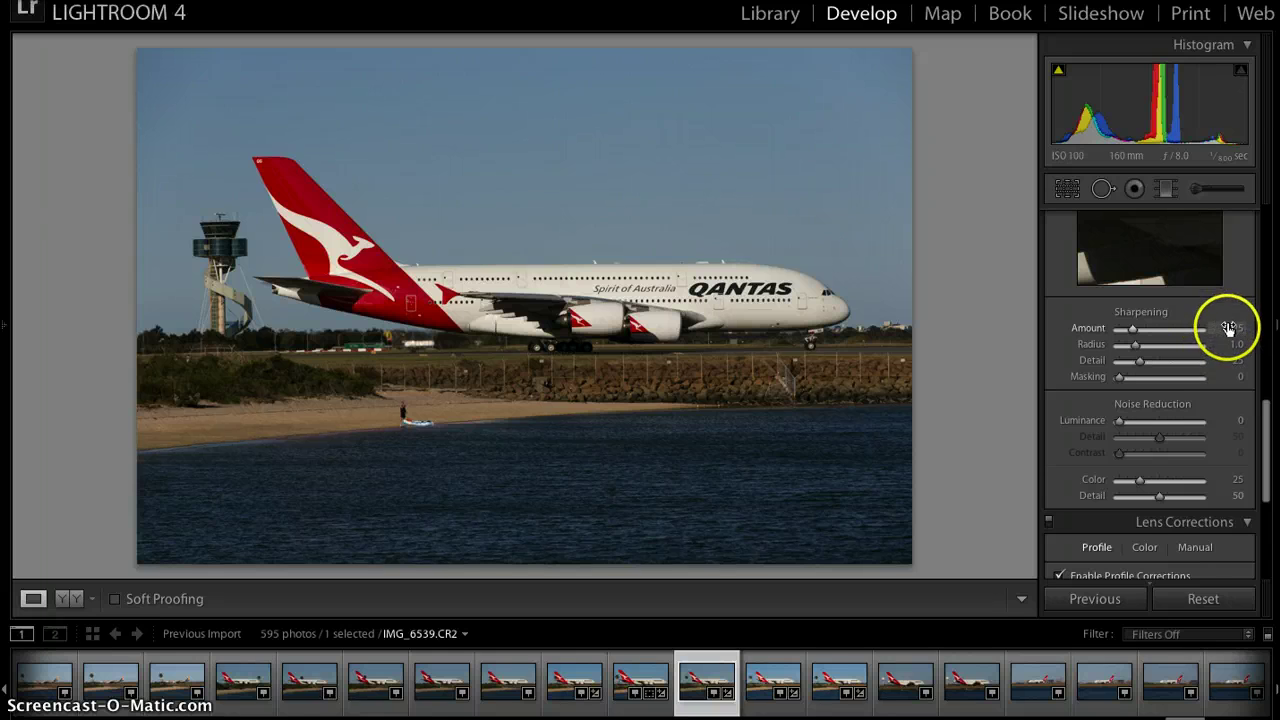
left_click(1134, 334)
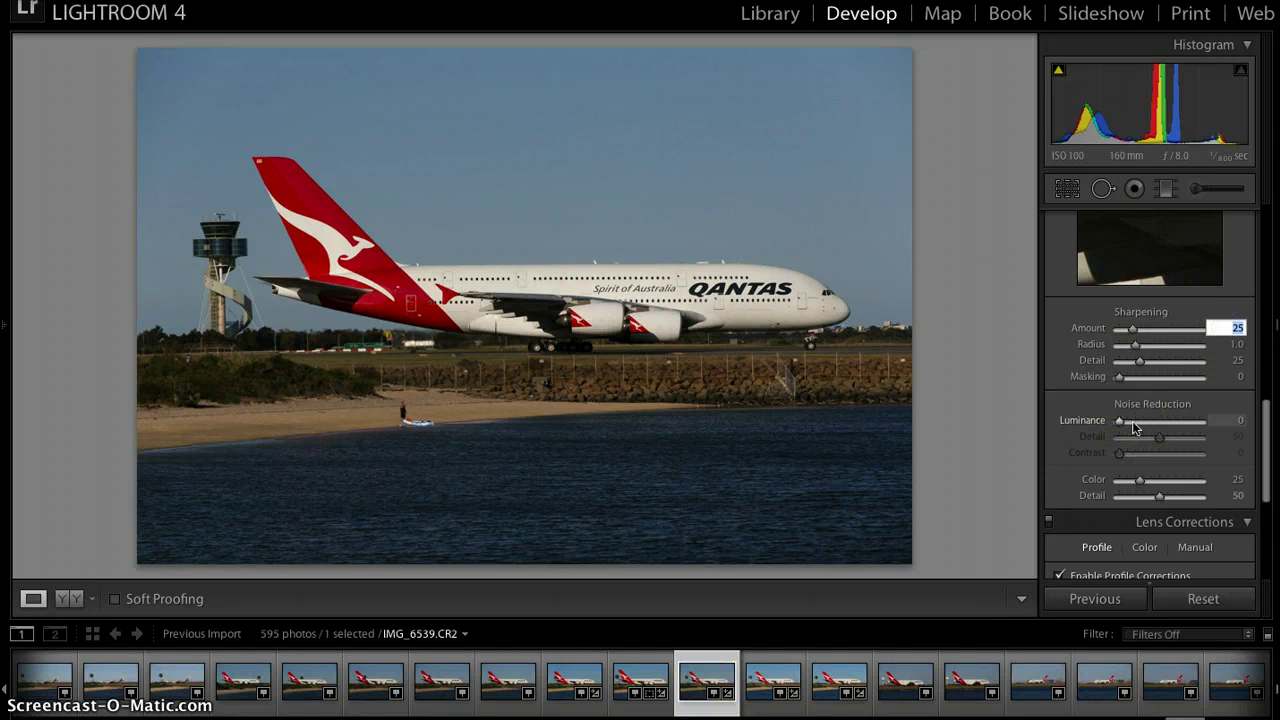
left_click(1108, 427)
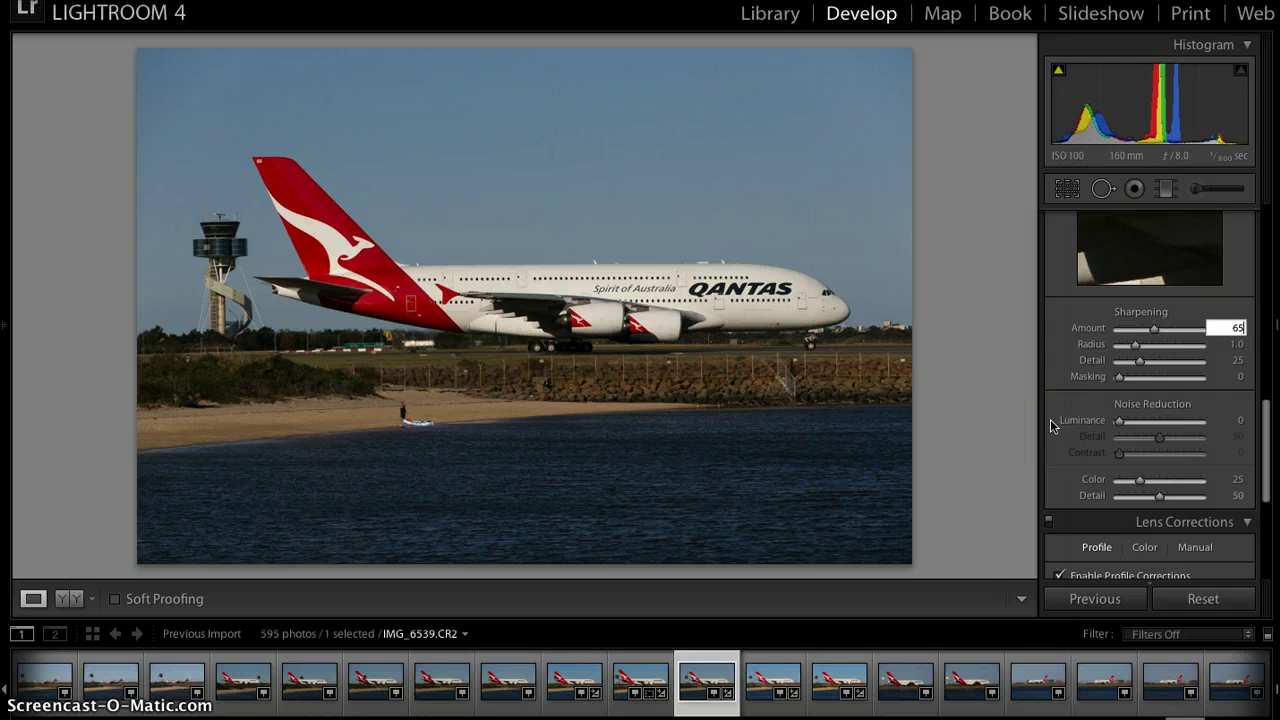
key("Tab")
type("2.5")
key("Tab")
type("45")
key("Tab")
type("35")
Step: Set the noise reduction to Luminance 45 and Color 50
key("Tab")
type("45")
key("Tab")
type("5")
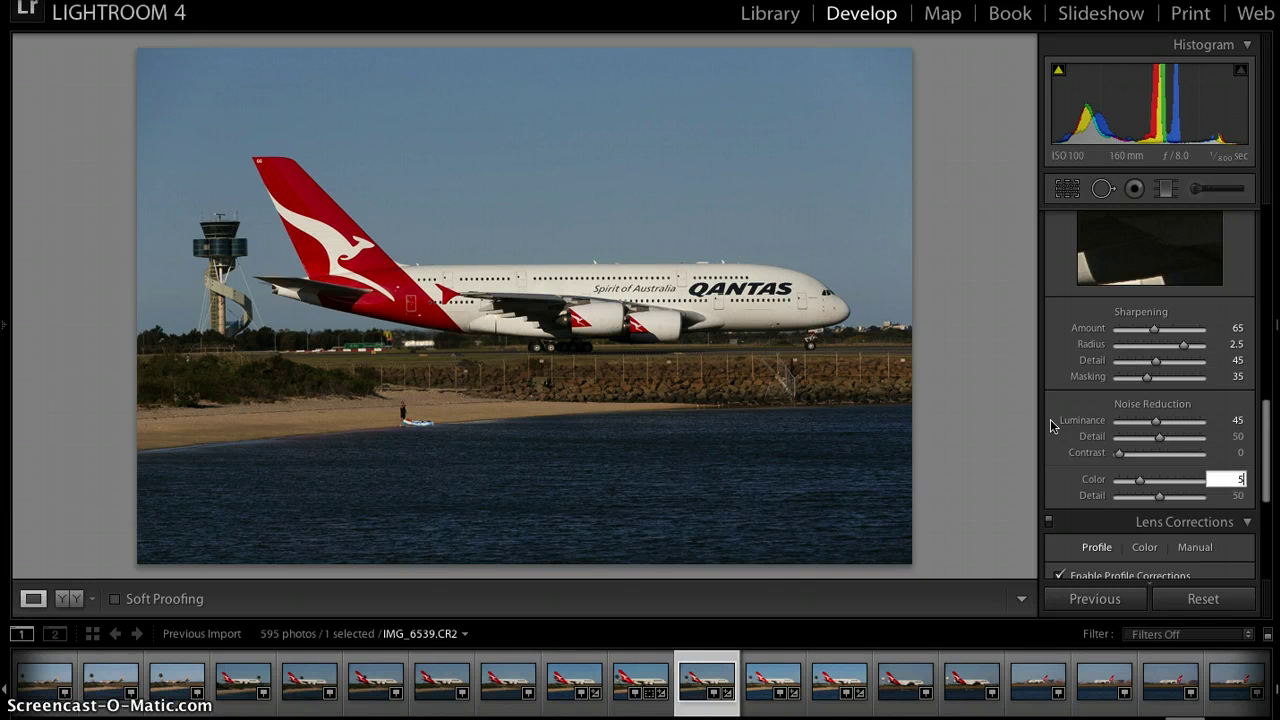
type("0")
key("Return")
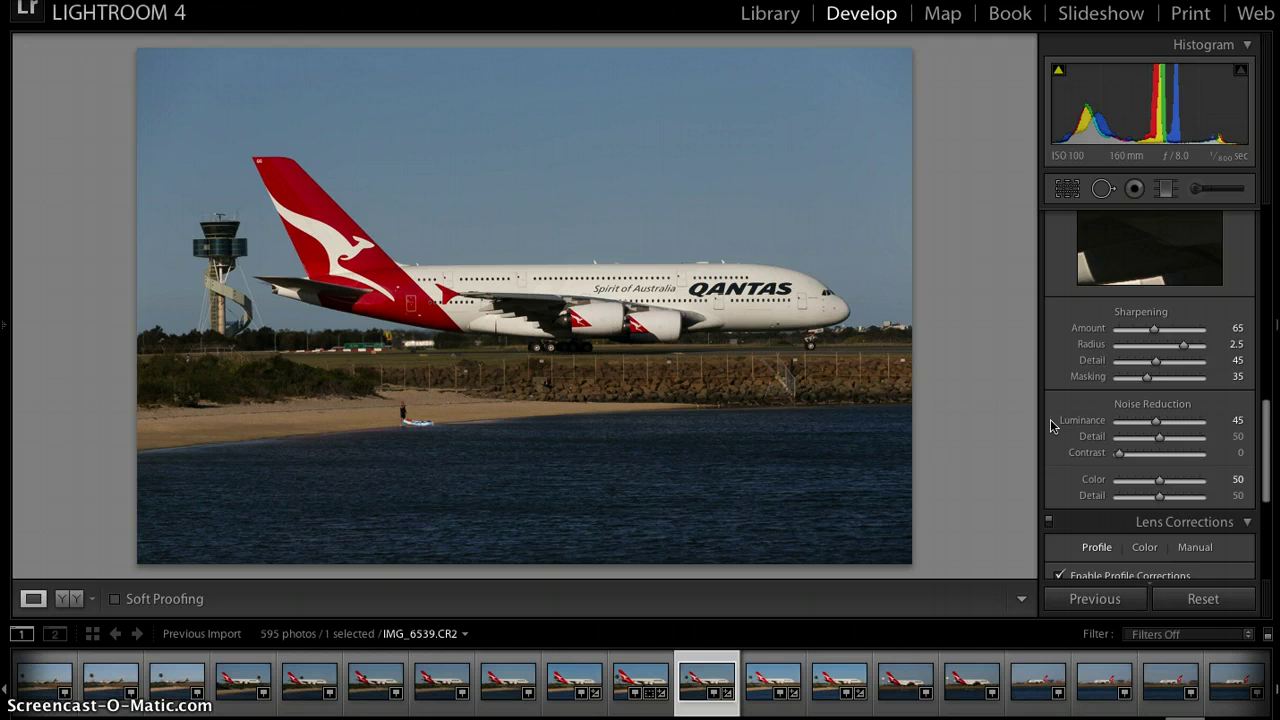
Step: Crop the photo more tightly around the aircraft and control tower, trimming both sides with the aspect ratio locked
left_click_drag(1044, 395, 1037, 379)
left_click_drag(1266, 340, 1267, 420)
left_click_drag(1266, 420, 1265, 224)
left_click(1066, 191)
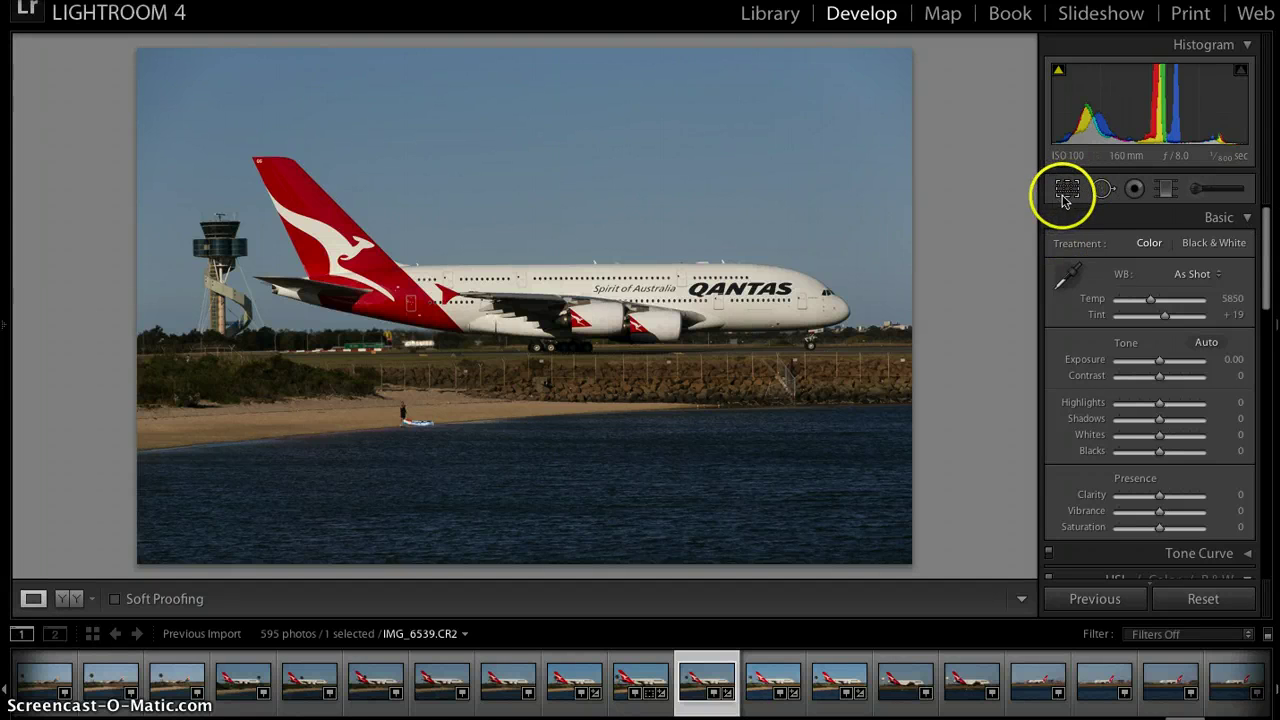
left_click(1066, 191)
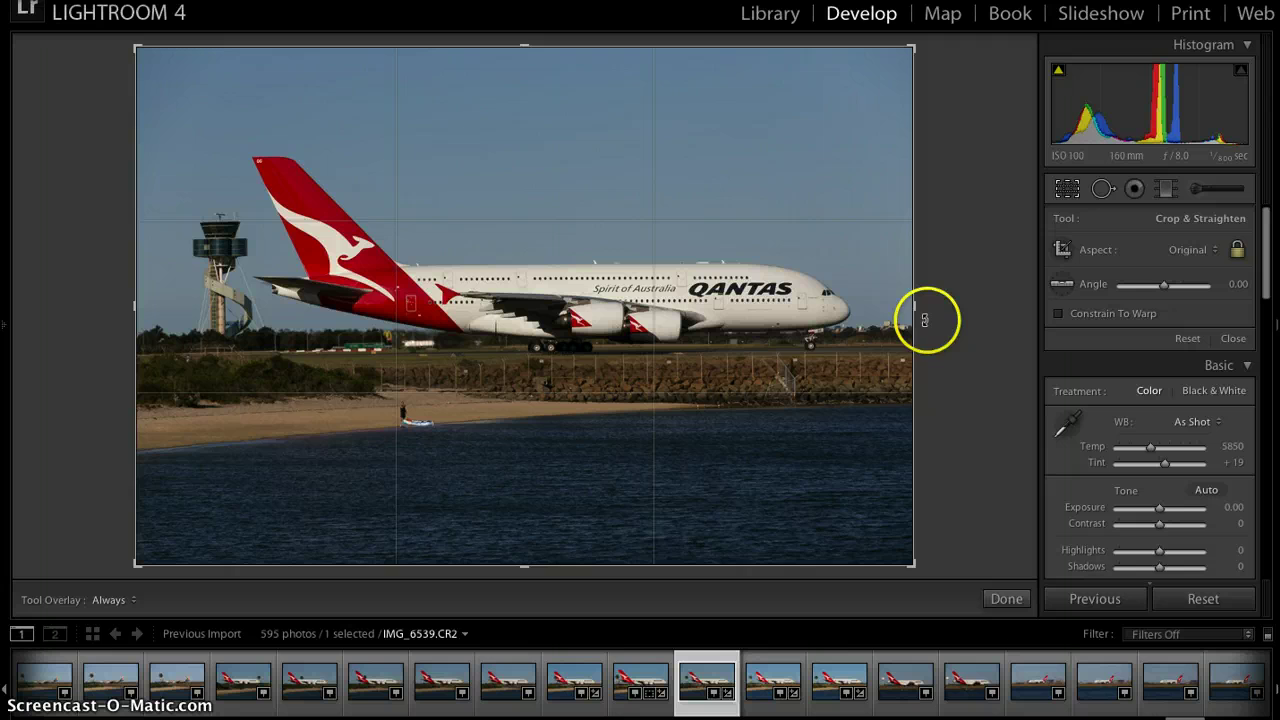
left_click_drag(917, 303, 890, 310)
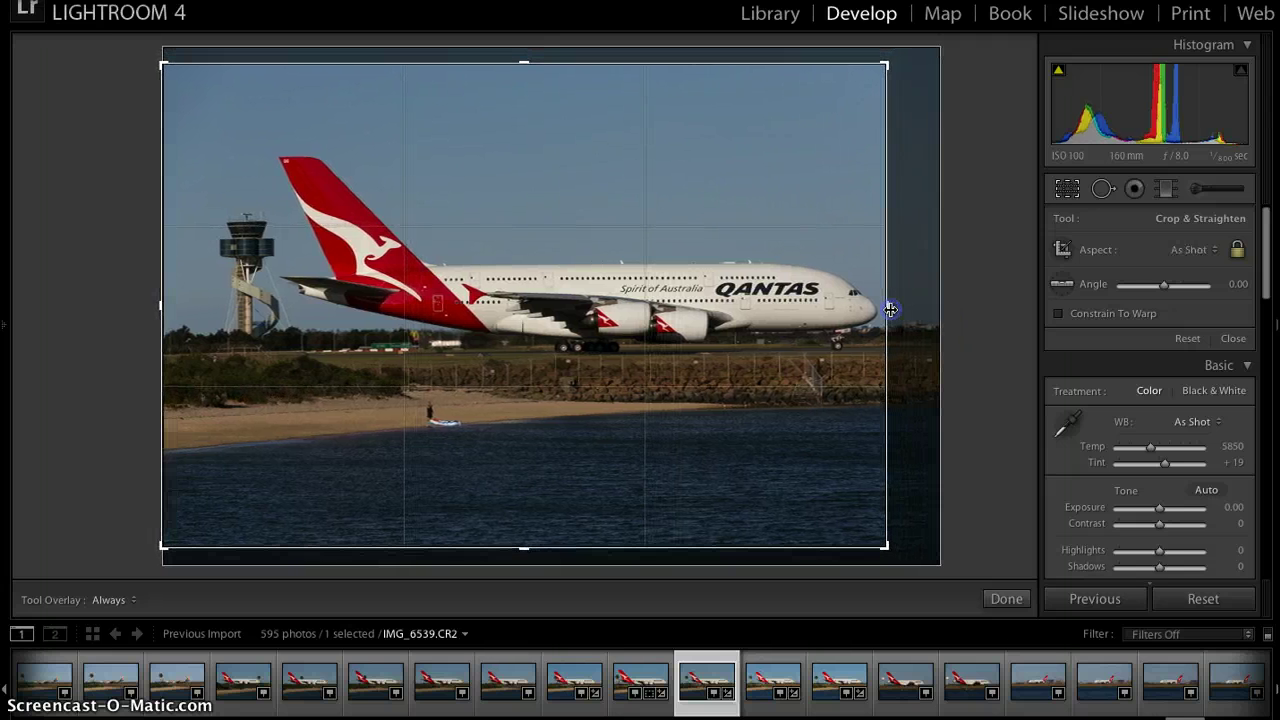
left_click_drag(162, 305, 185, 302)
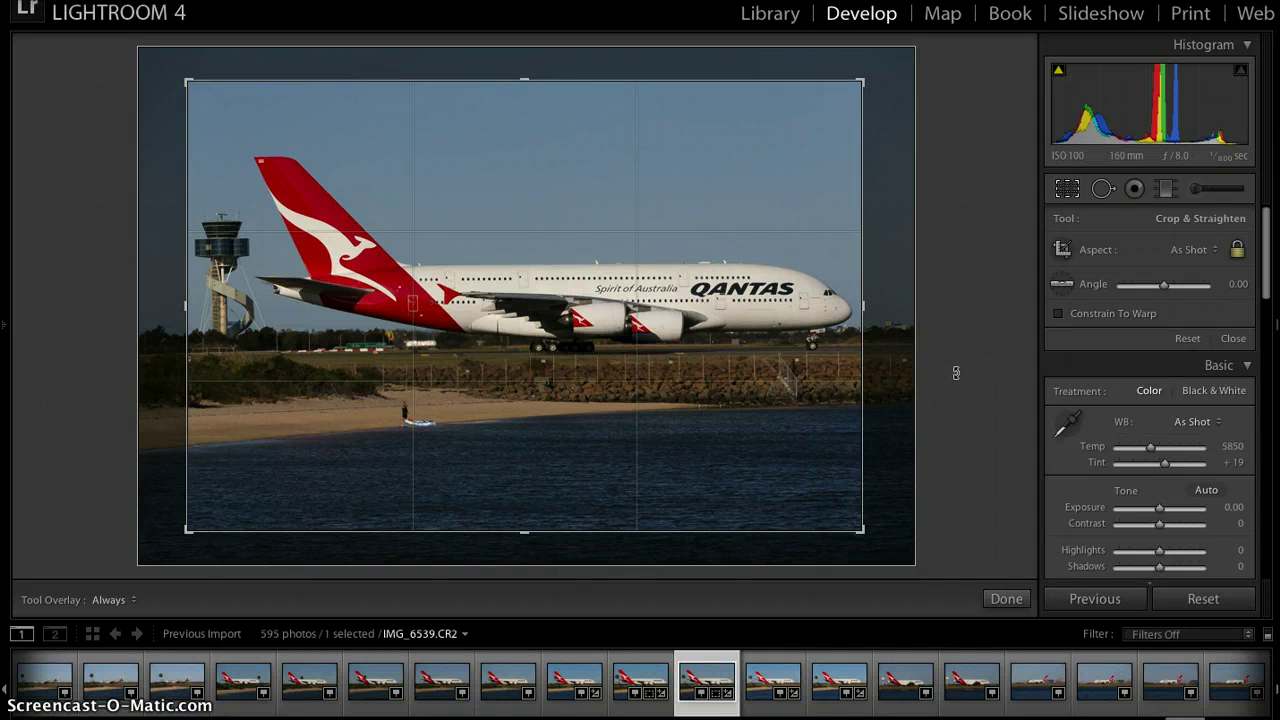
left_click_drag(812, 360, 1000, 400)
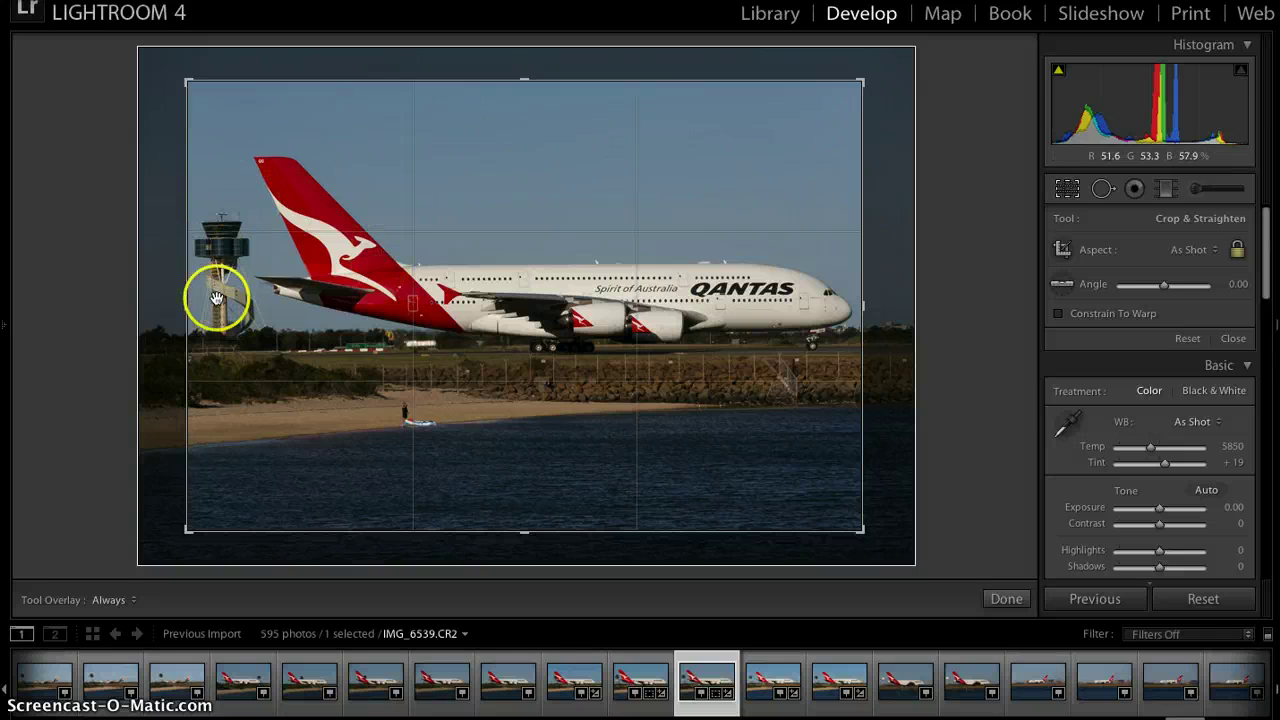
Step: Straighten the photo using the control tower as the vertical reference, and fine-tune the rotation angle to 0.81
left_click(1064, 284)
left_click_drag(226, 330, 222, 240)
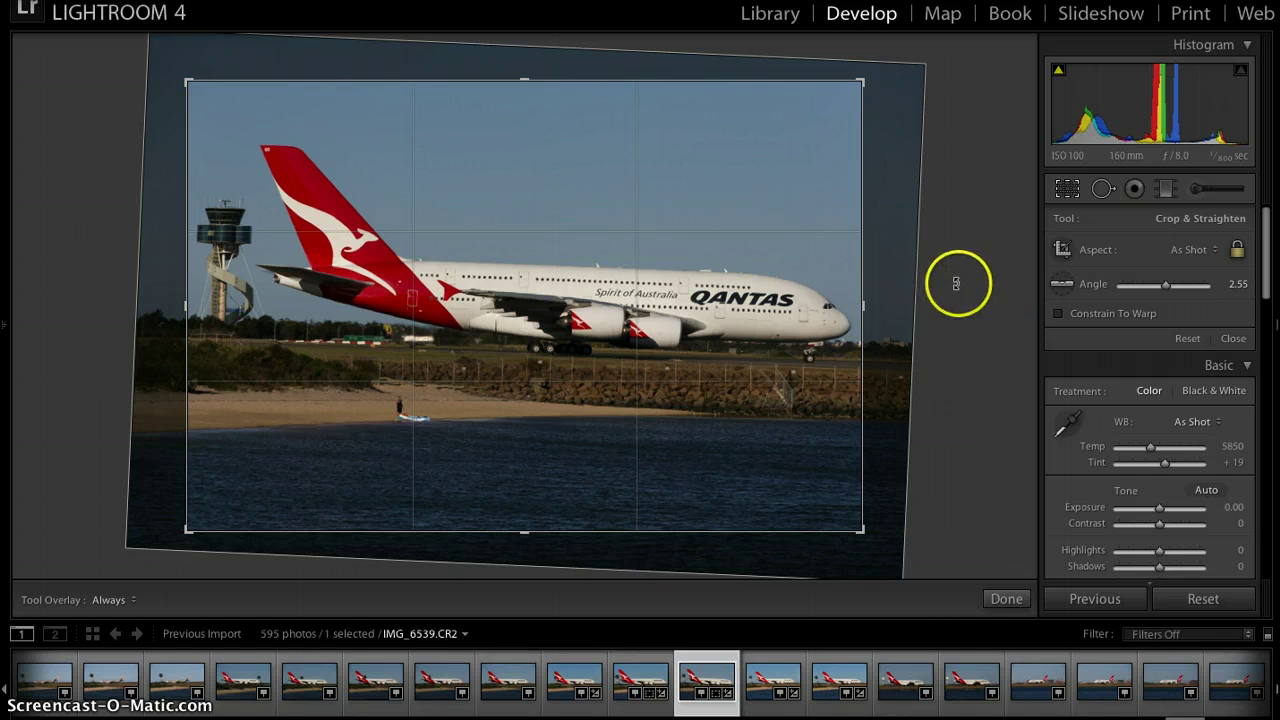
left_click_drag(895, 282, 895, 269)
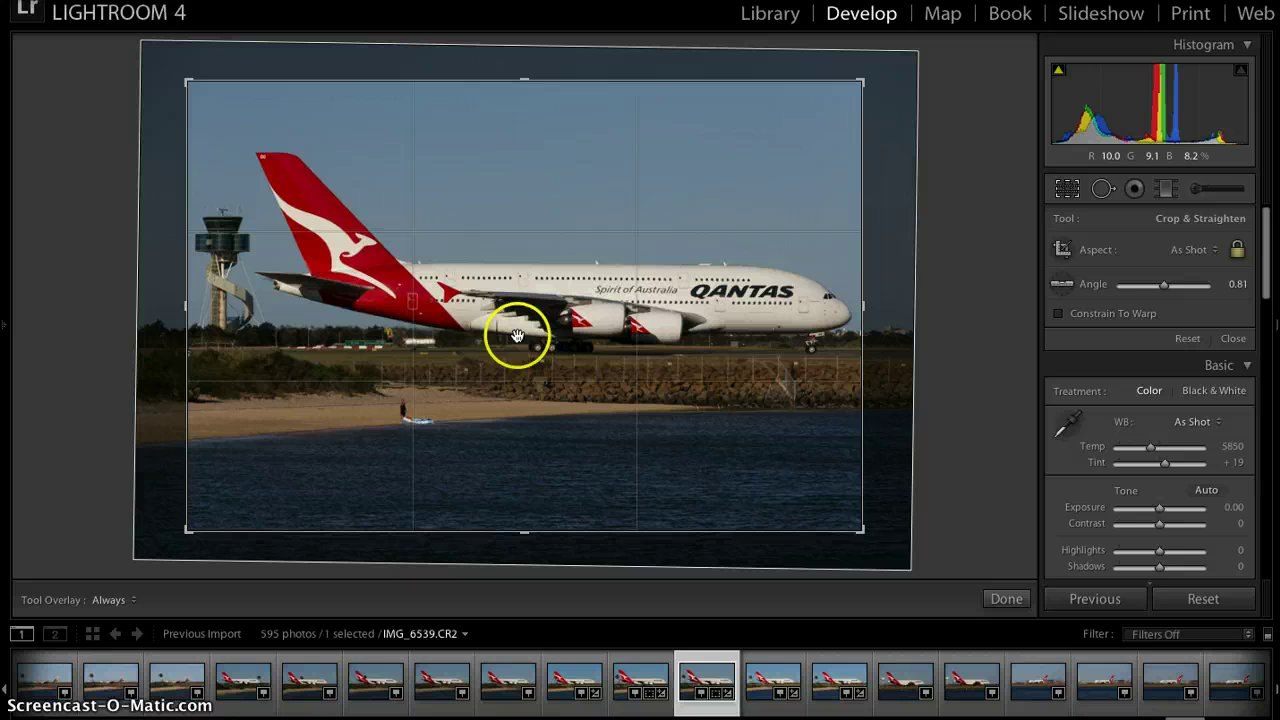
Step: Shift the photo slightly downward inside the crop frame and apply the crop
left_click_drag(517, 335, 519, 340)
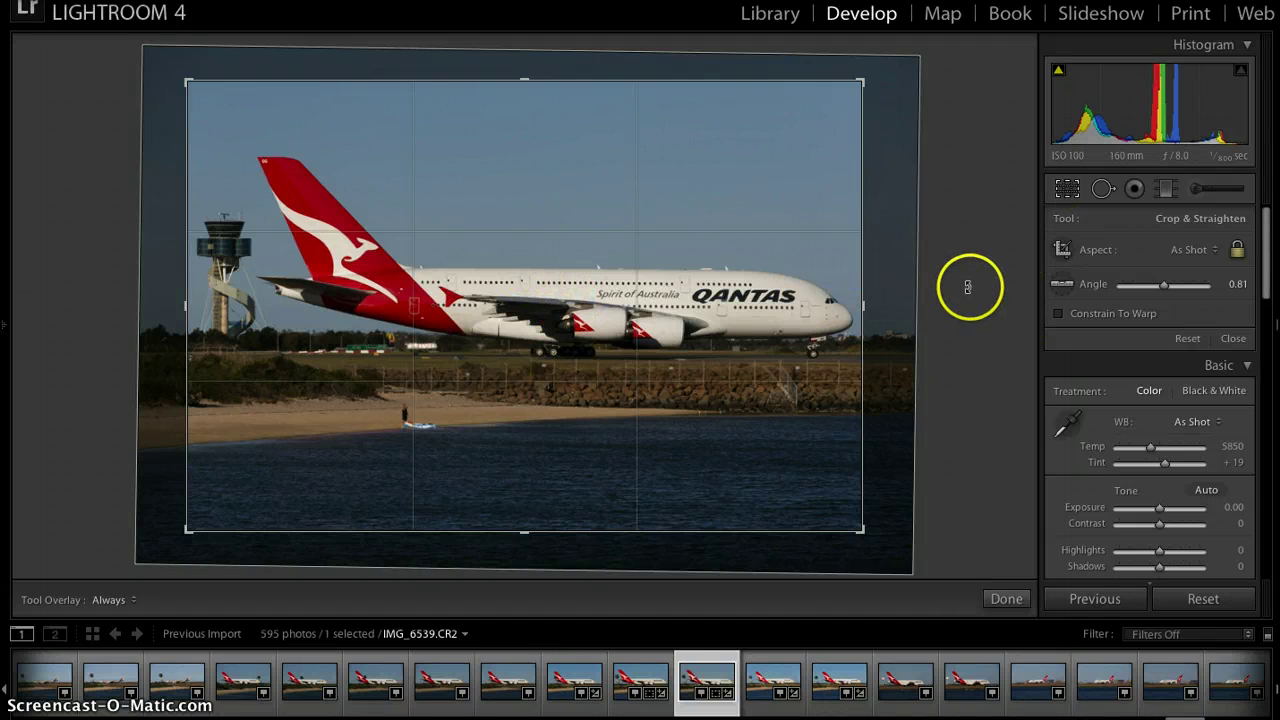
left_click_drag(968, 287, 968, 287)
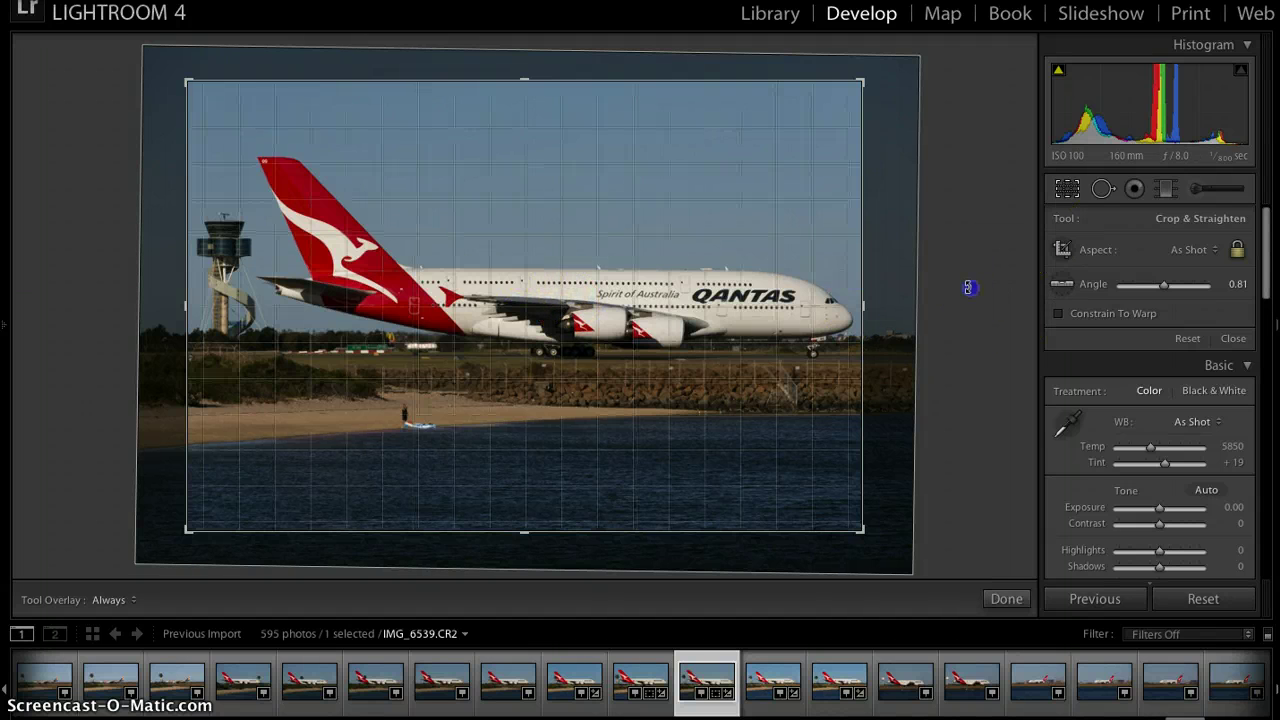
left_click(486, 314)
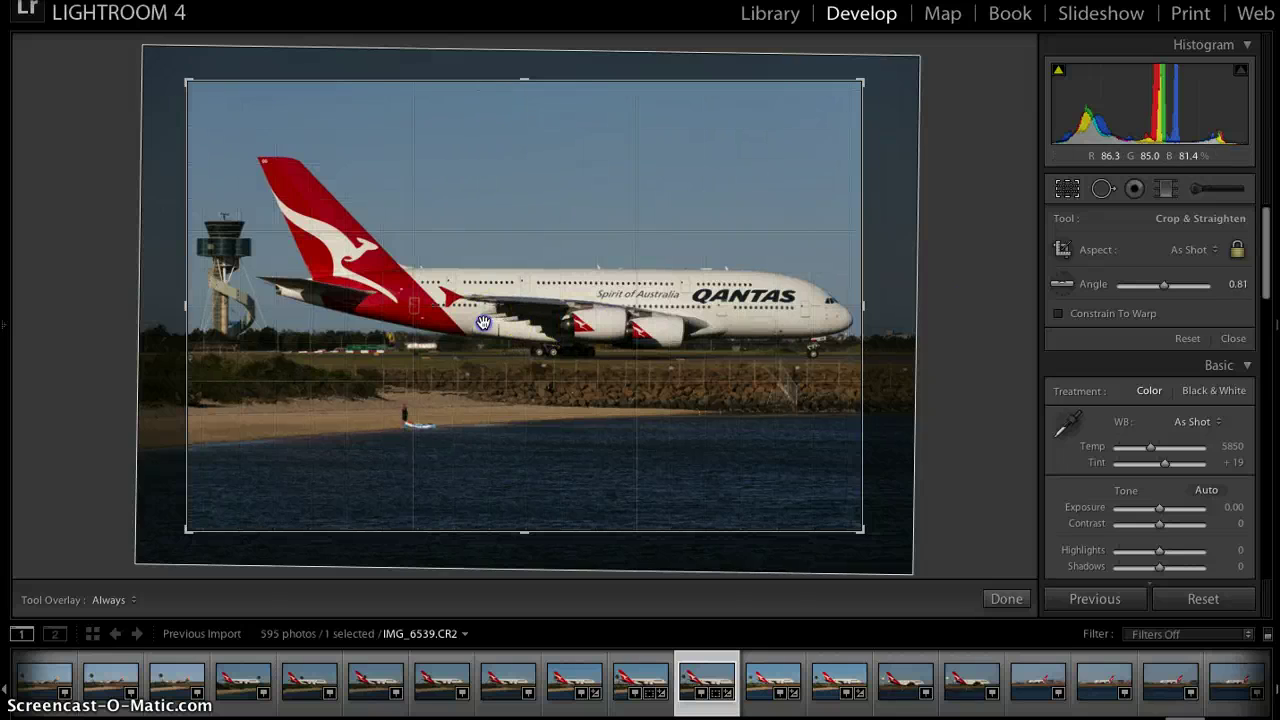
left_click_drag(483, 322, 483, 327)
left_click_drag(920, 294, 974, 298)
left_click(1068, 190)
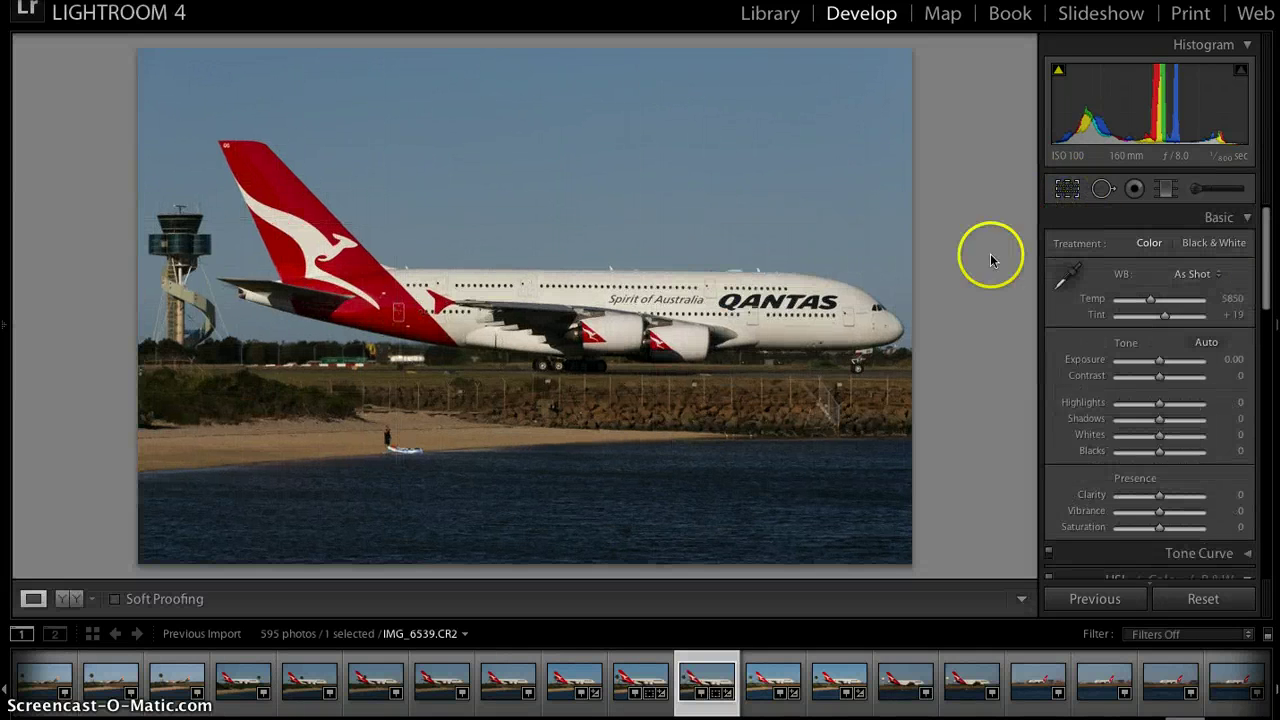
Step: Set the white balance temperature to 5900
left_click(1234, 299)
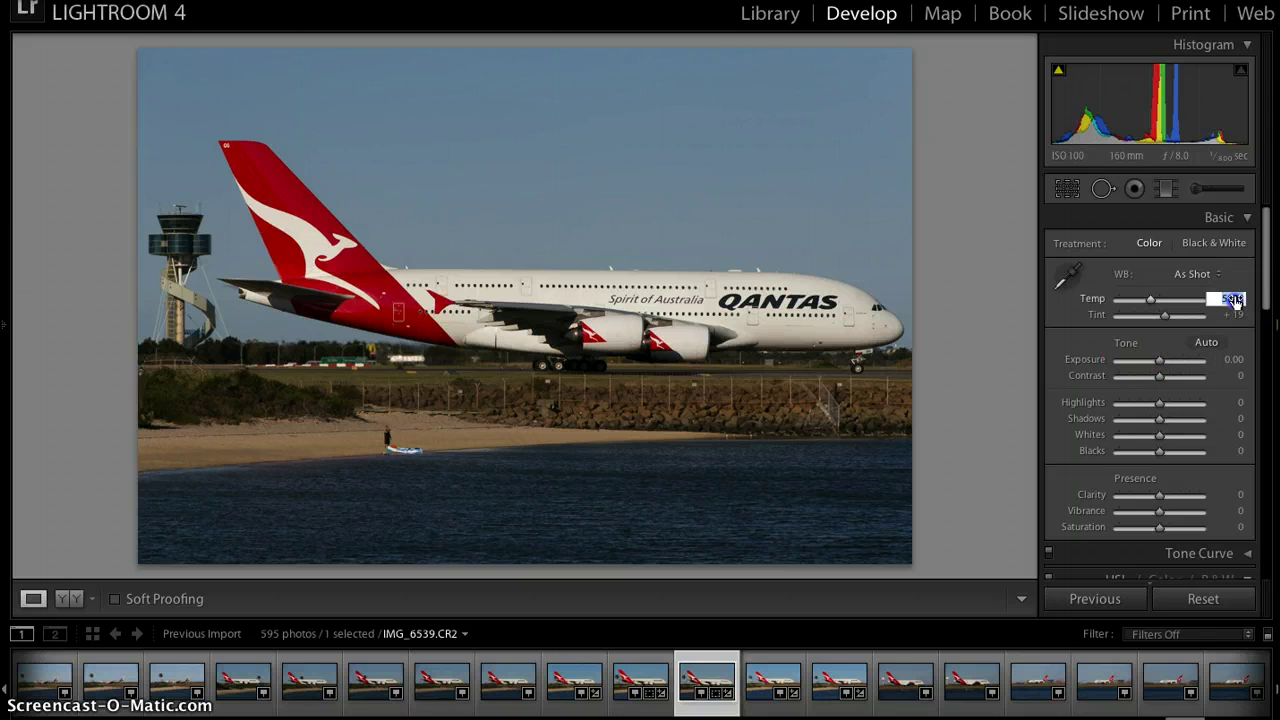
type("5450")
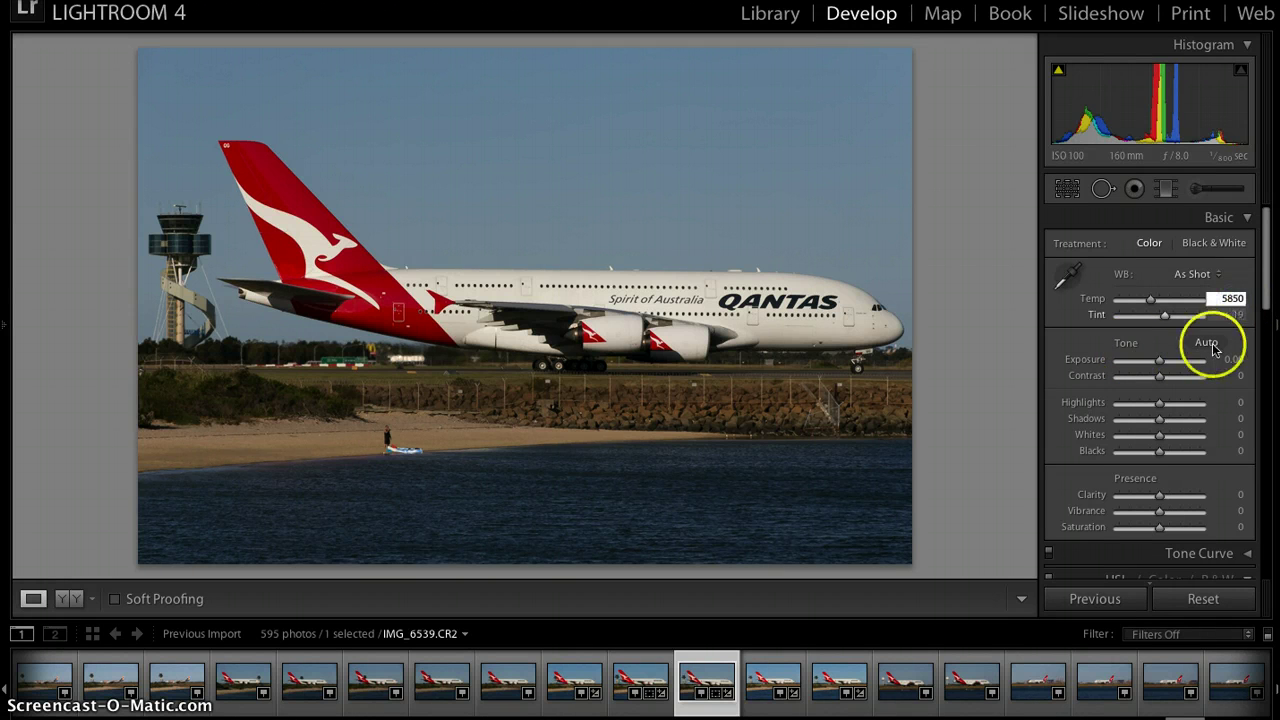
key("Return")
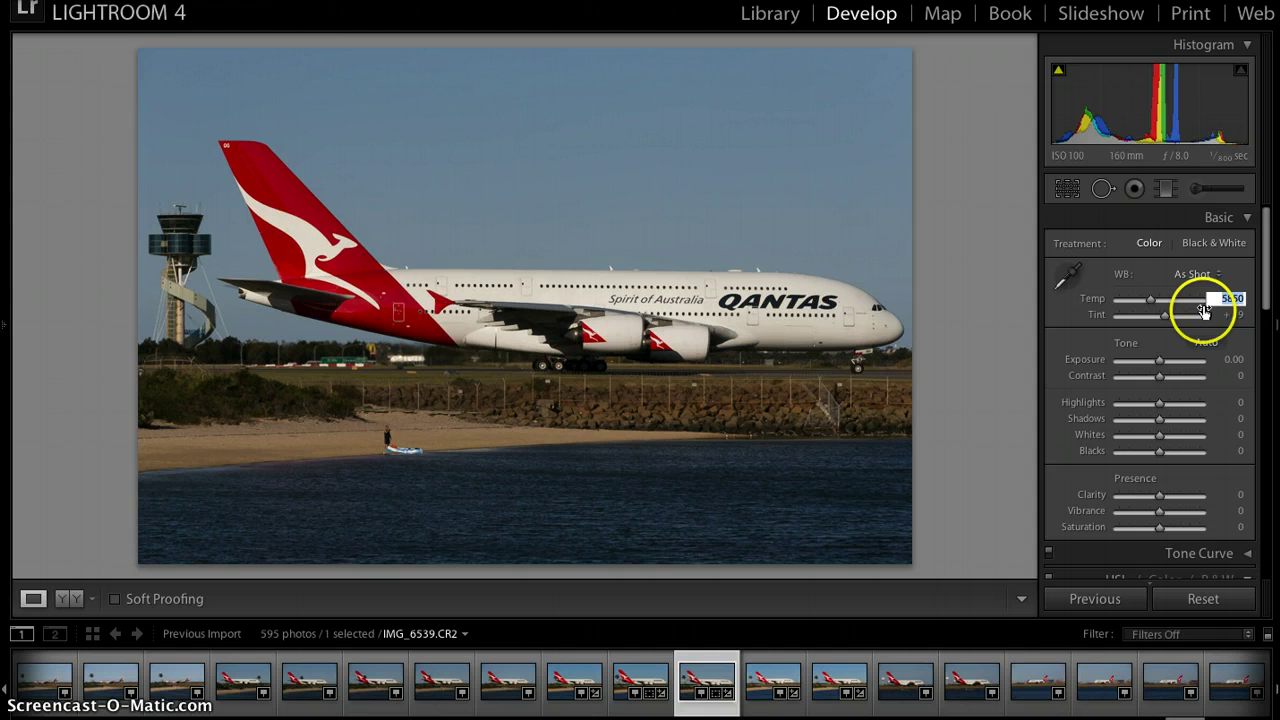
type("5900")
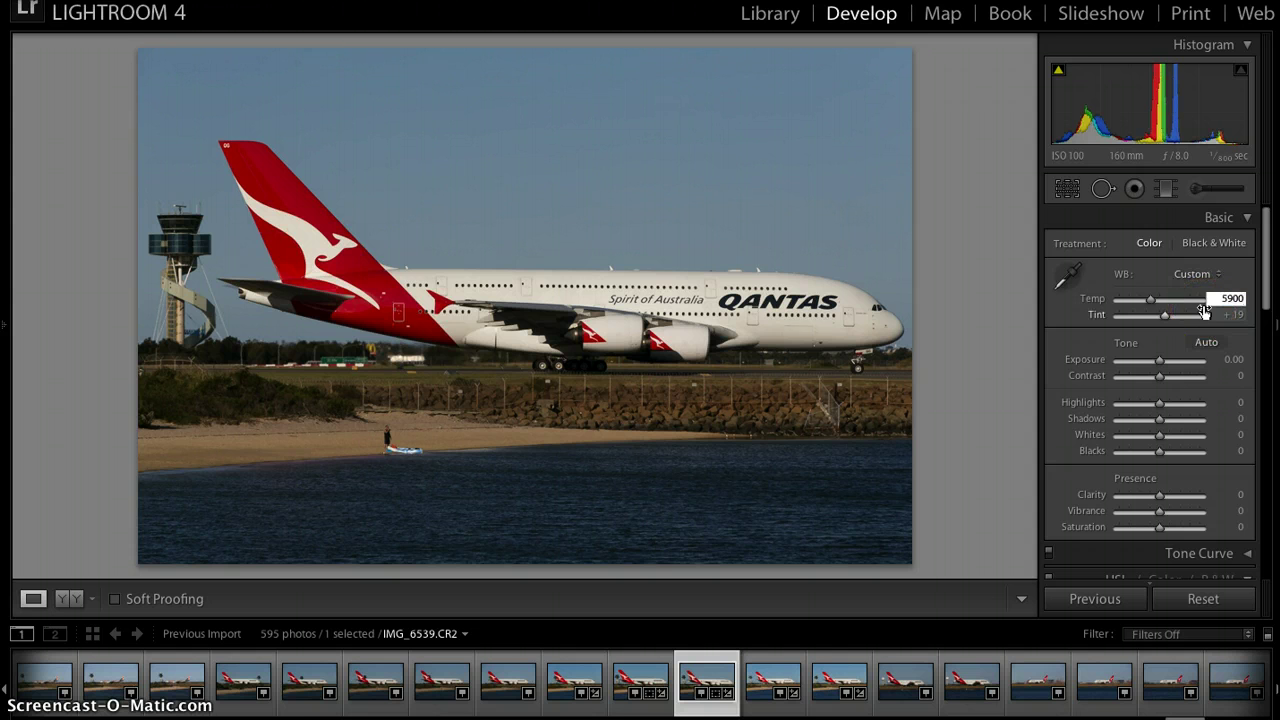
key("Return")
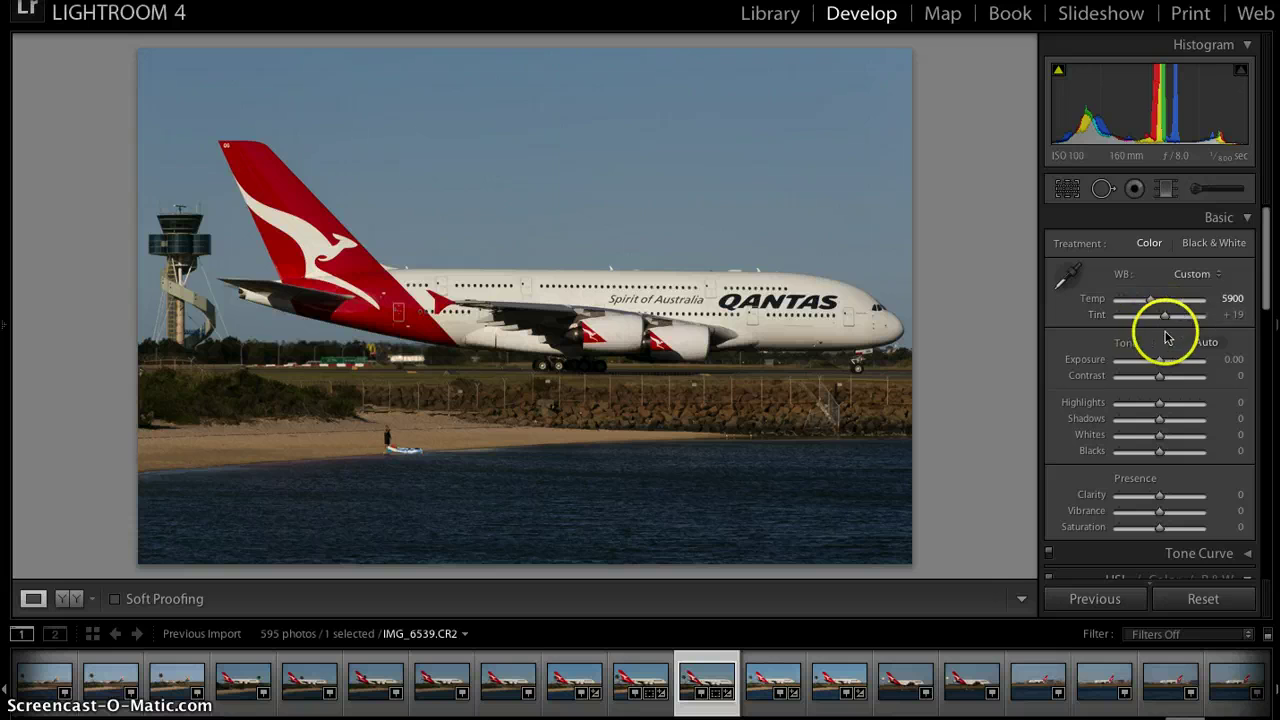
Step: Lower the exposure to -0.20
left_click(1232, 360)
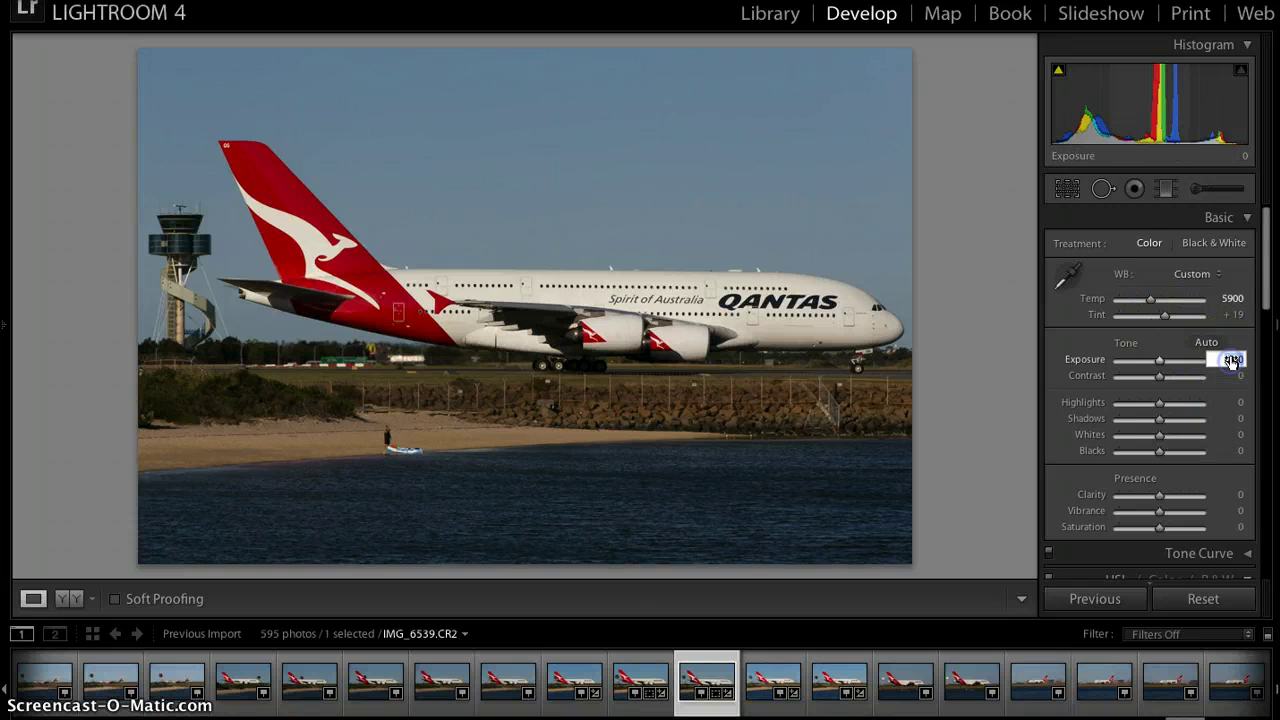
key("Down")
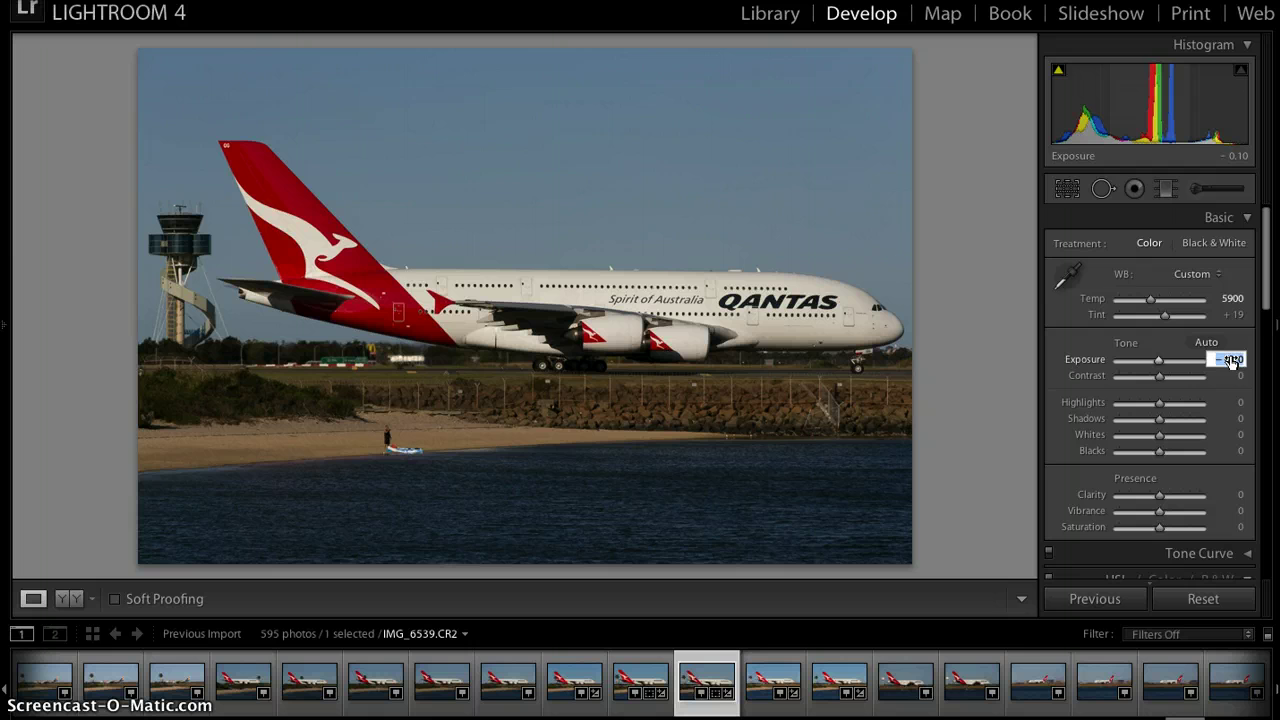
key("Down")
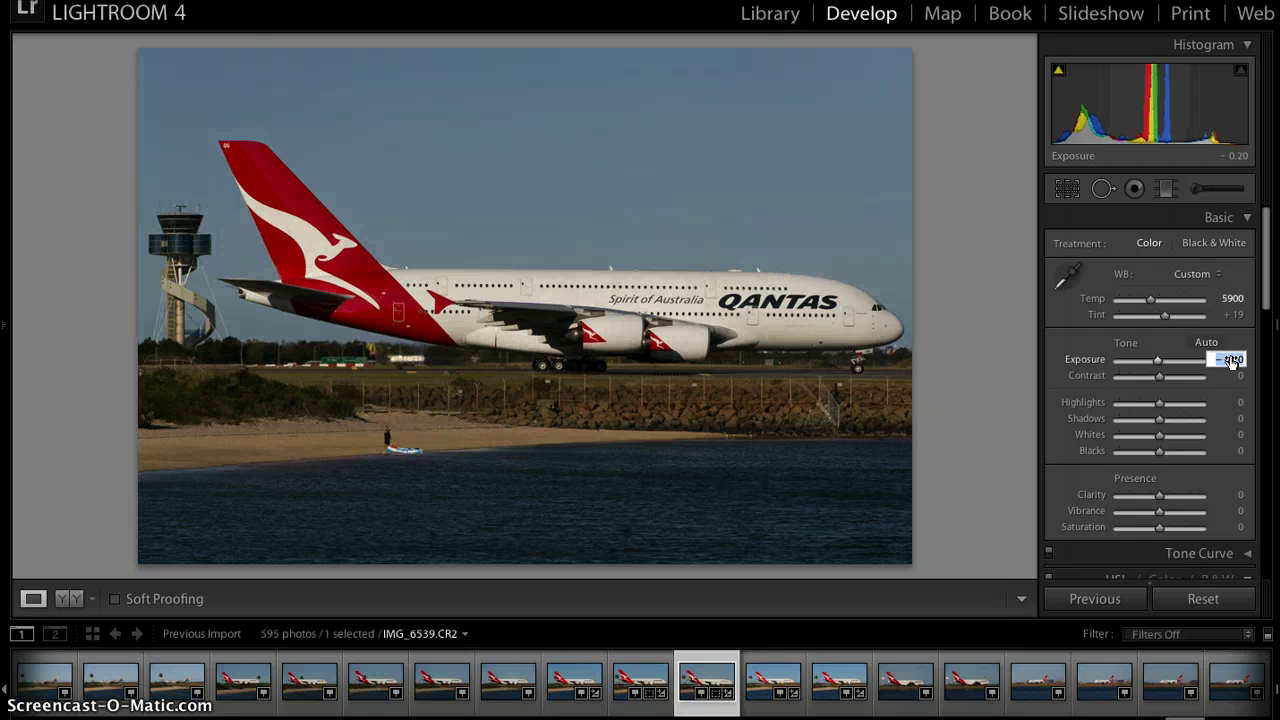
key("Tab")
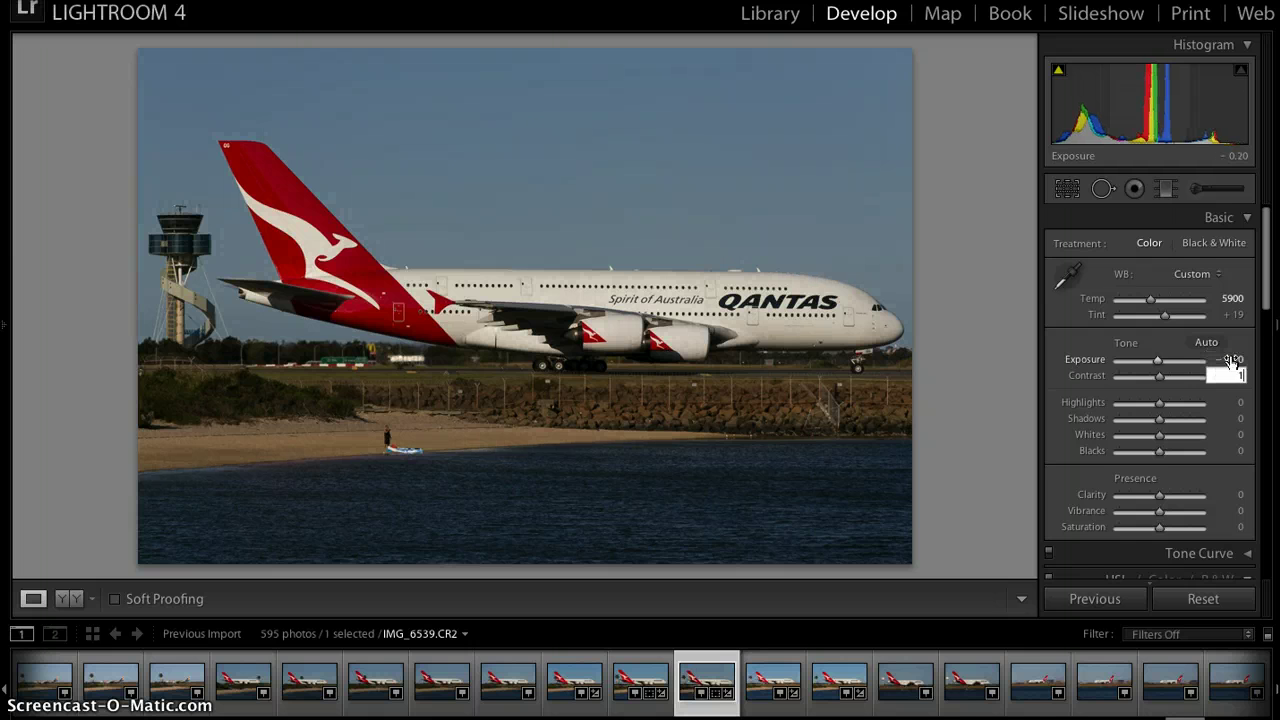
Step: Set the contrast to +10 and the highlights to -30
type("10")
key("Return")
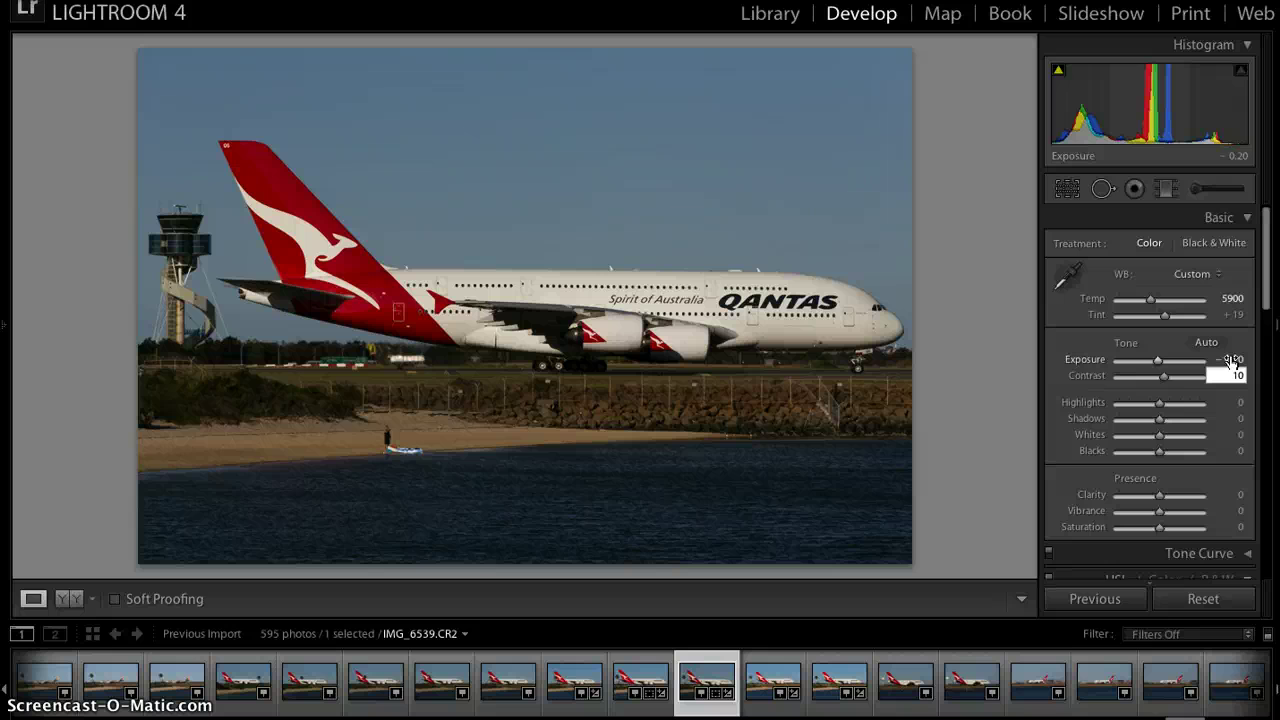
key("Tab")
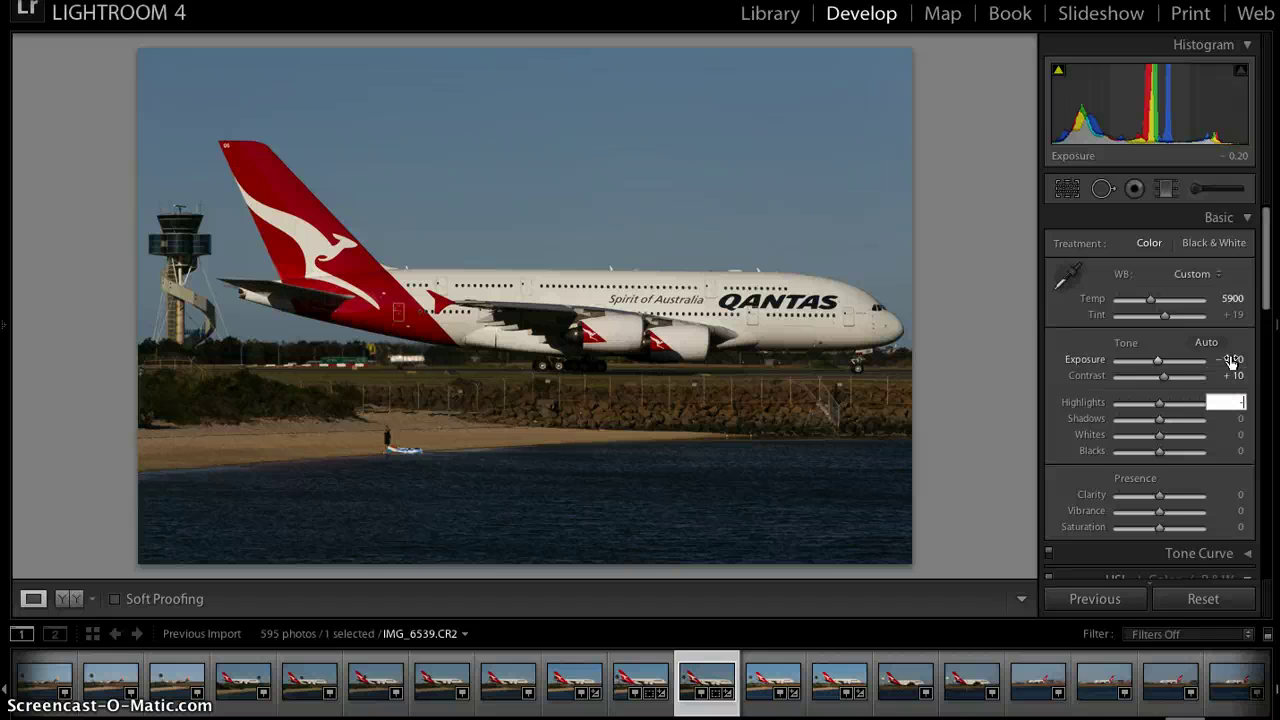
type("-3")
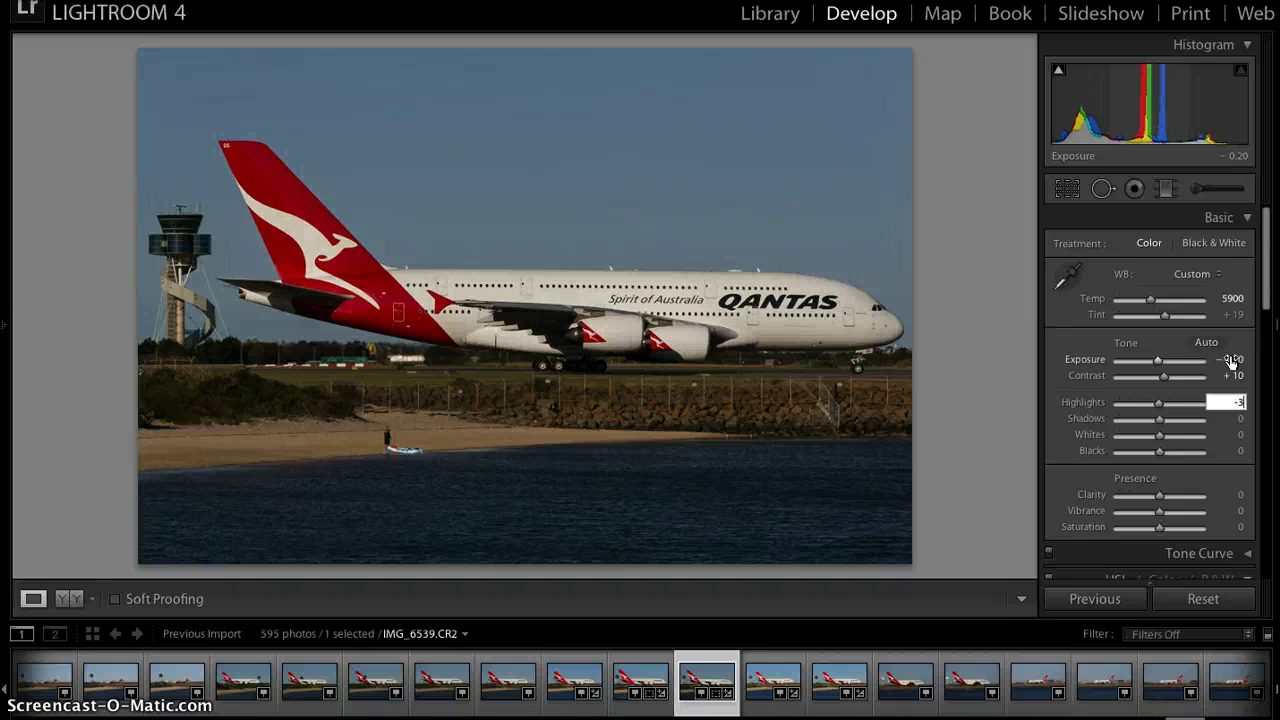
type("50")
key("Tab")
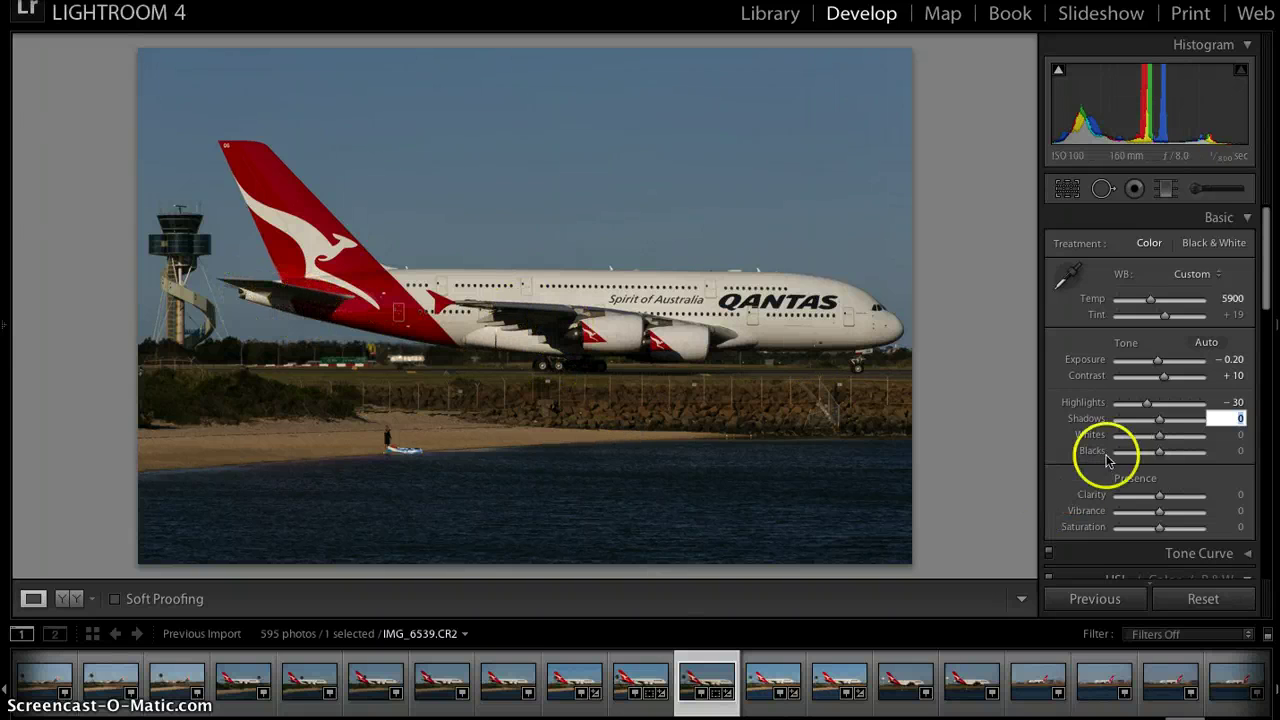
Step: Set the shadows to +65, the whites to +5 and the blacks to -10
type("65")
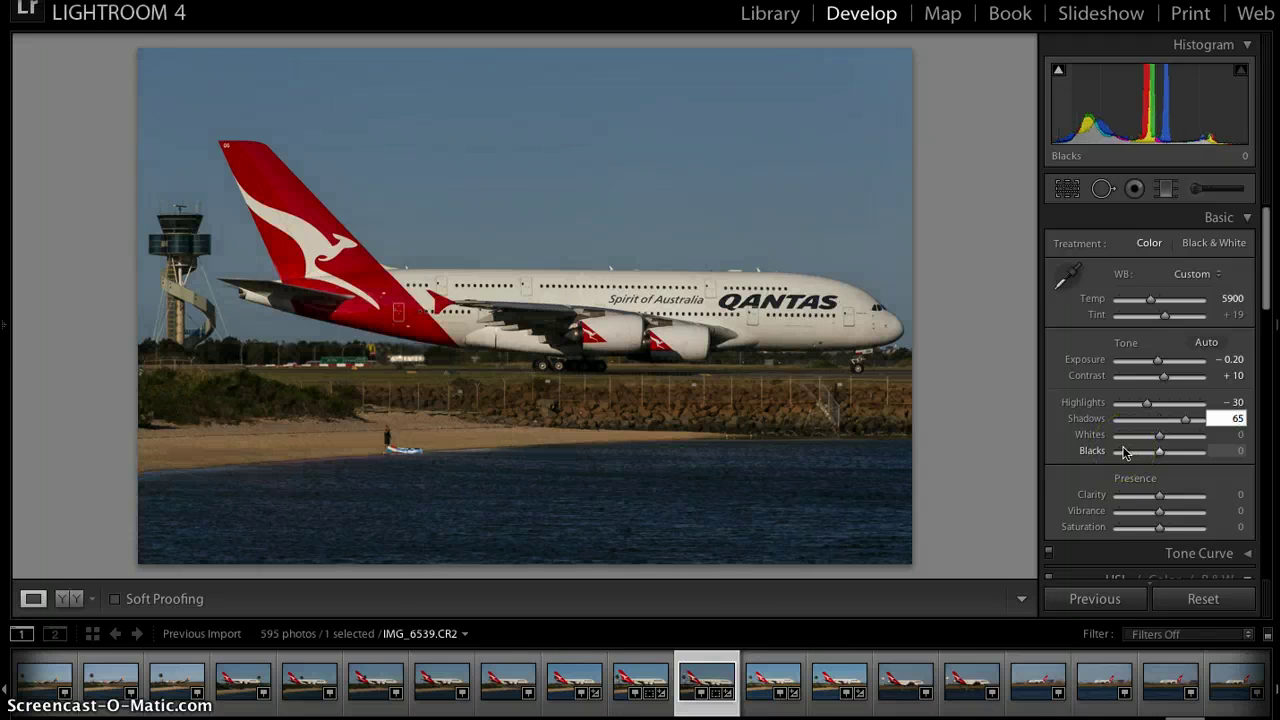
key("Tab")
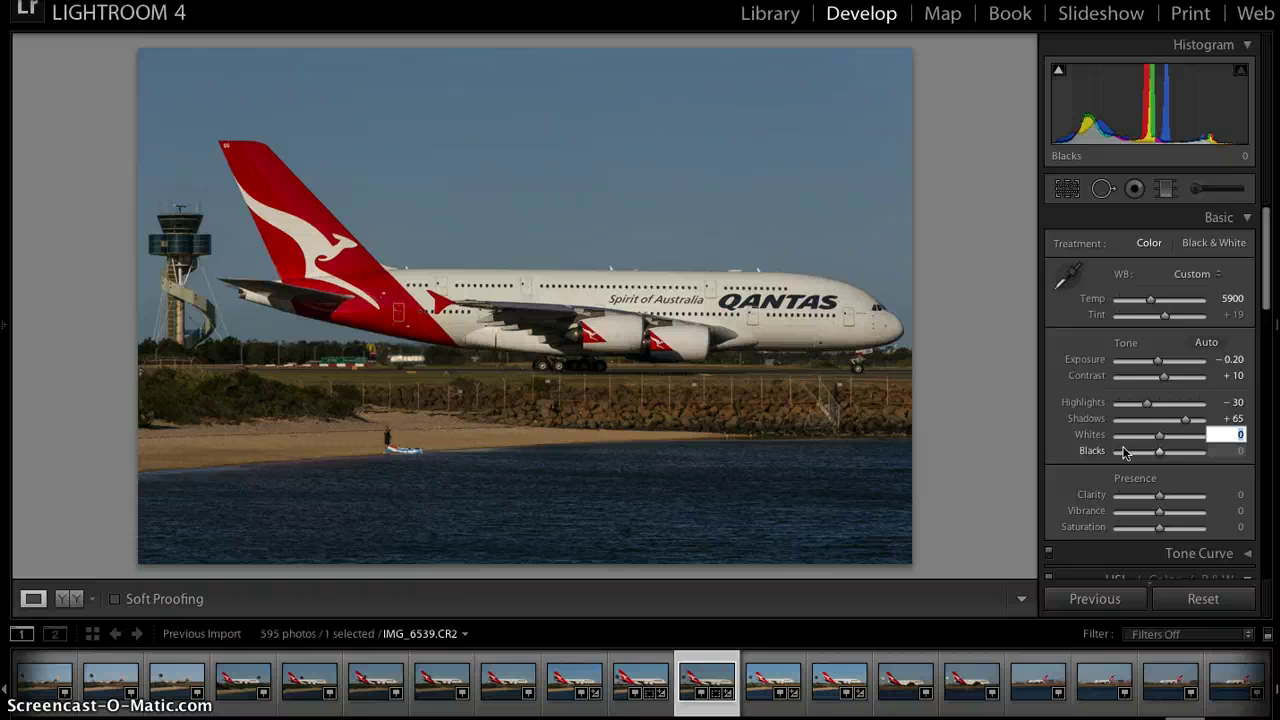
type("5")
key("Tab")
type("-10")
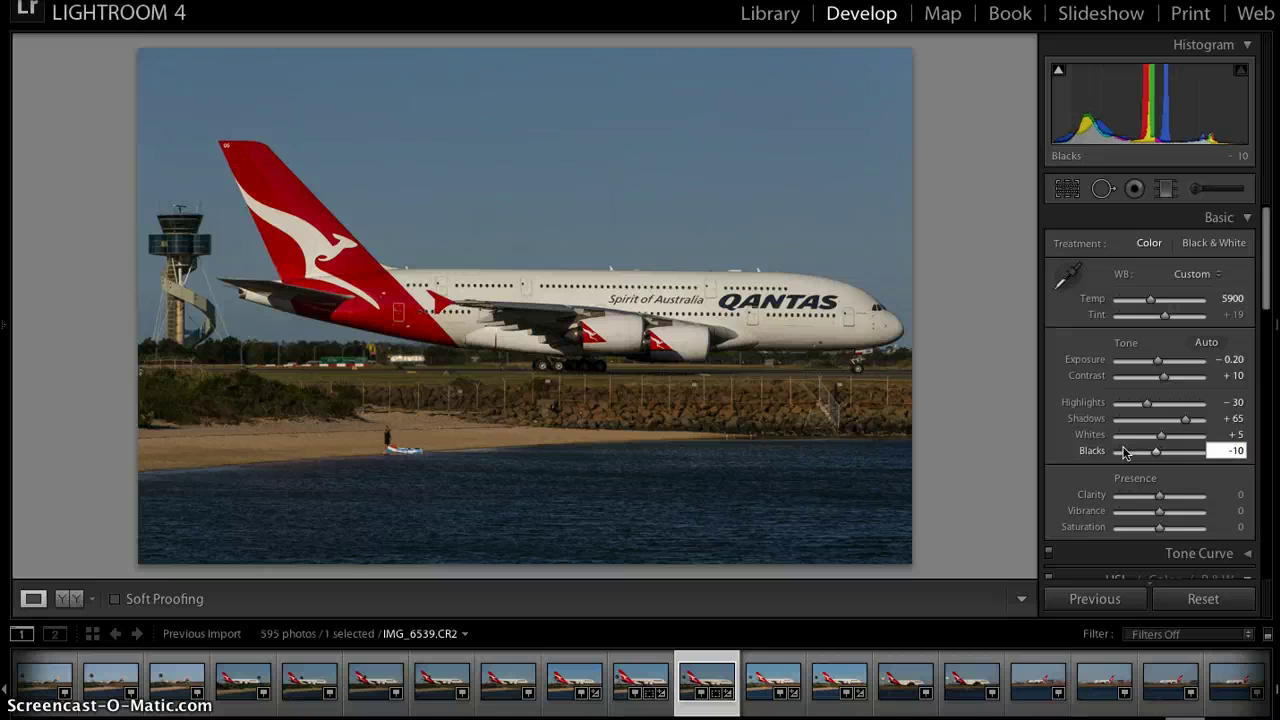
key("Tab")
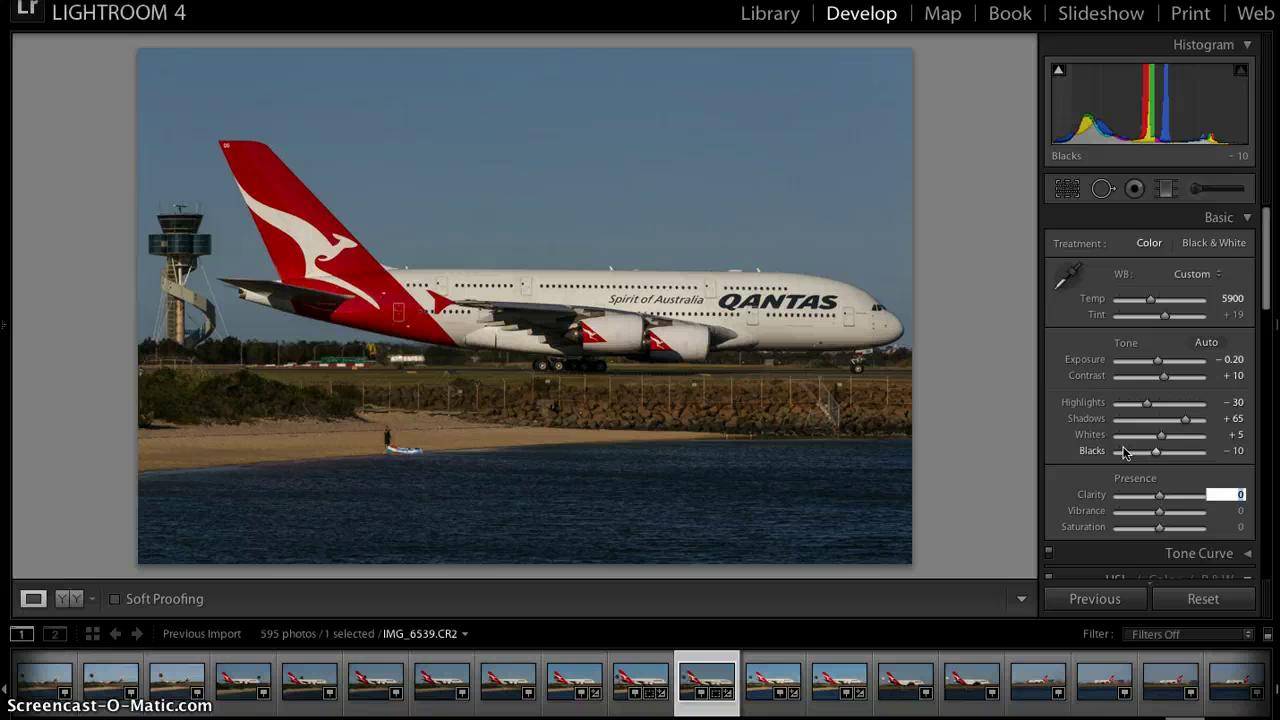
Step: Set the presence values to clarity +10, vibrance +10 and saturation +5
type("10")
key("Tab")
type("10")
key("Tab")
type("5")
key("Return")
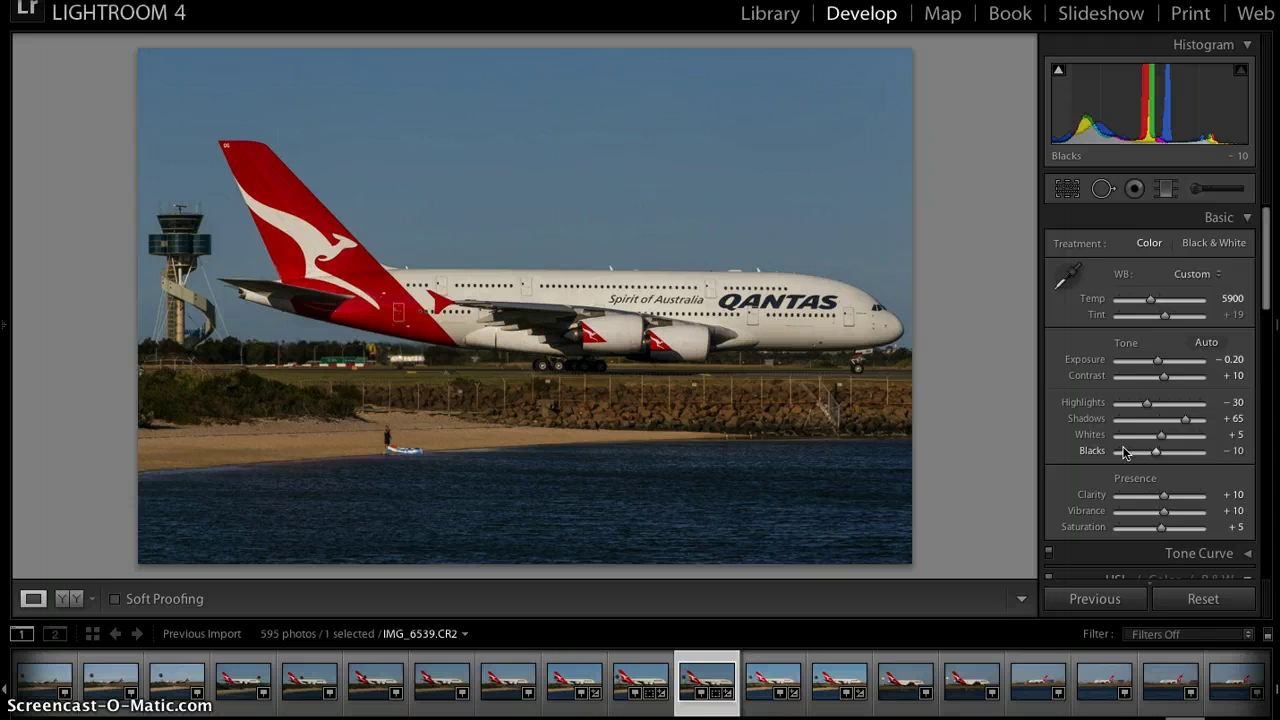
Step: Set the HSL saturation of red to +5, orange to +1 and yellow to +2
scroll(1143, 409, "down", 5)
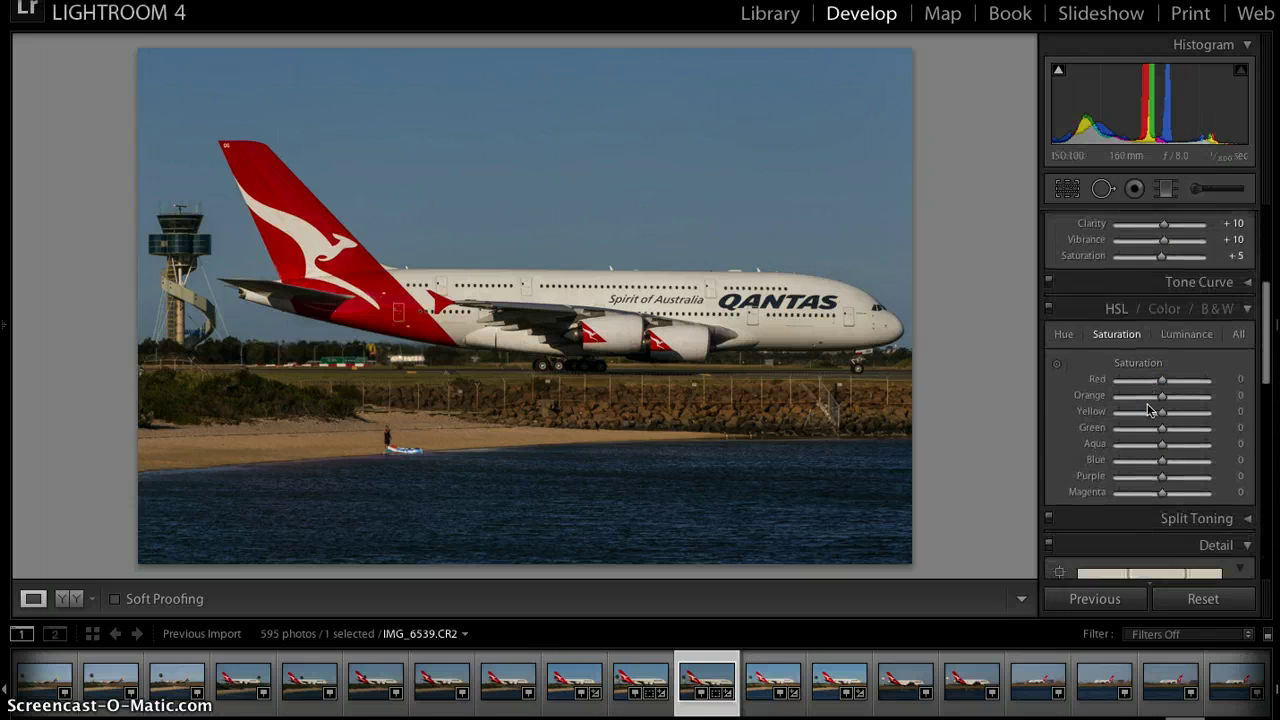
scroll(1148, 409, "down", 2)
scroll(1148, 409, "up", 1)
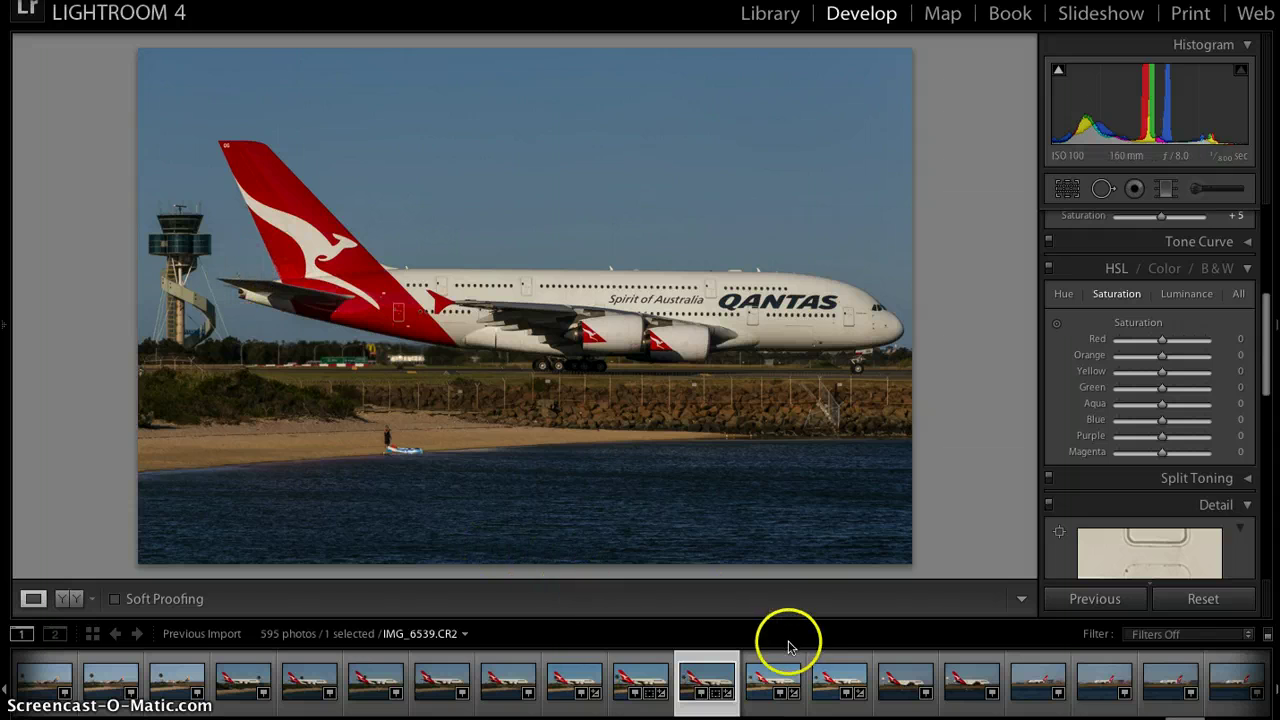
left_click(1237, 339)
type("5")
key("Tab")
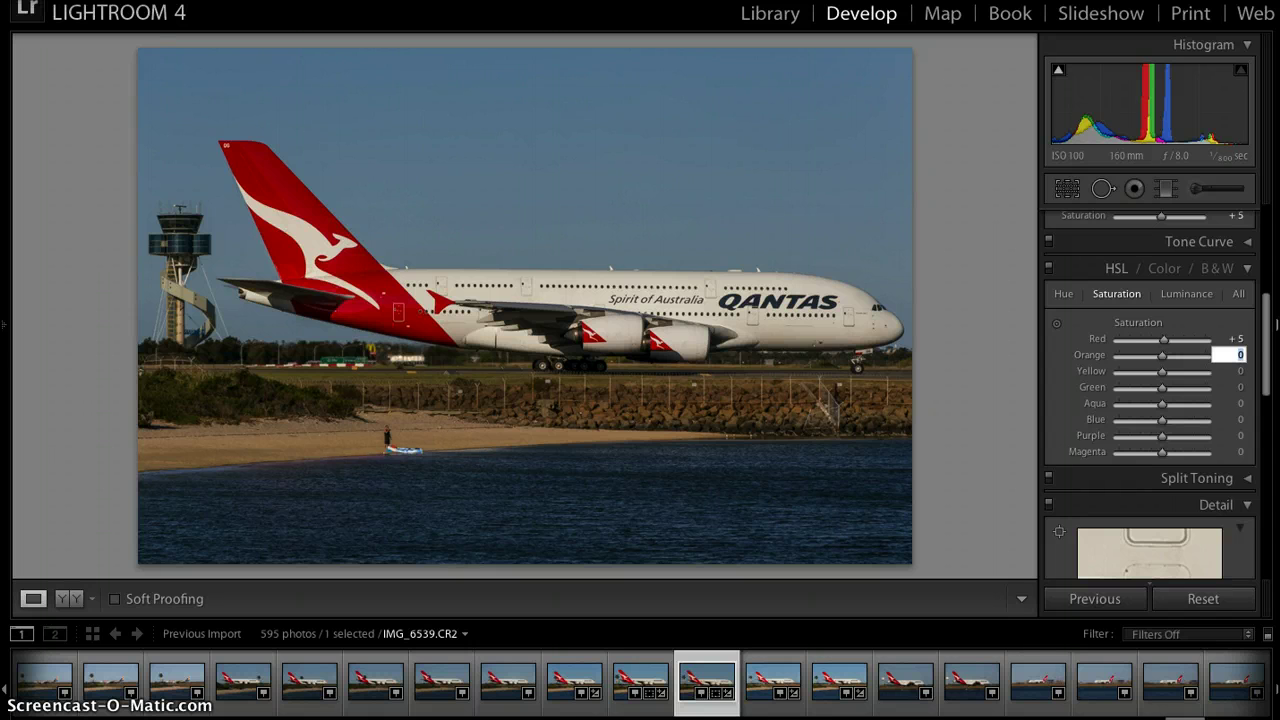
type("1")
key("Tab")
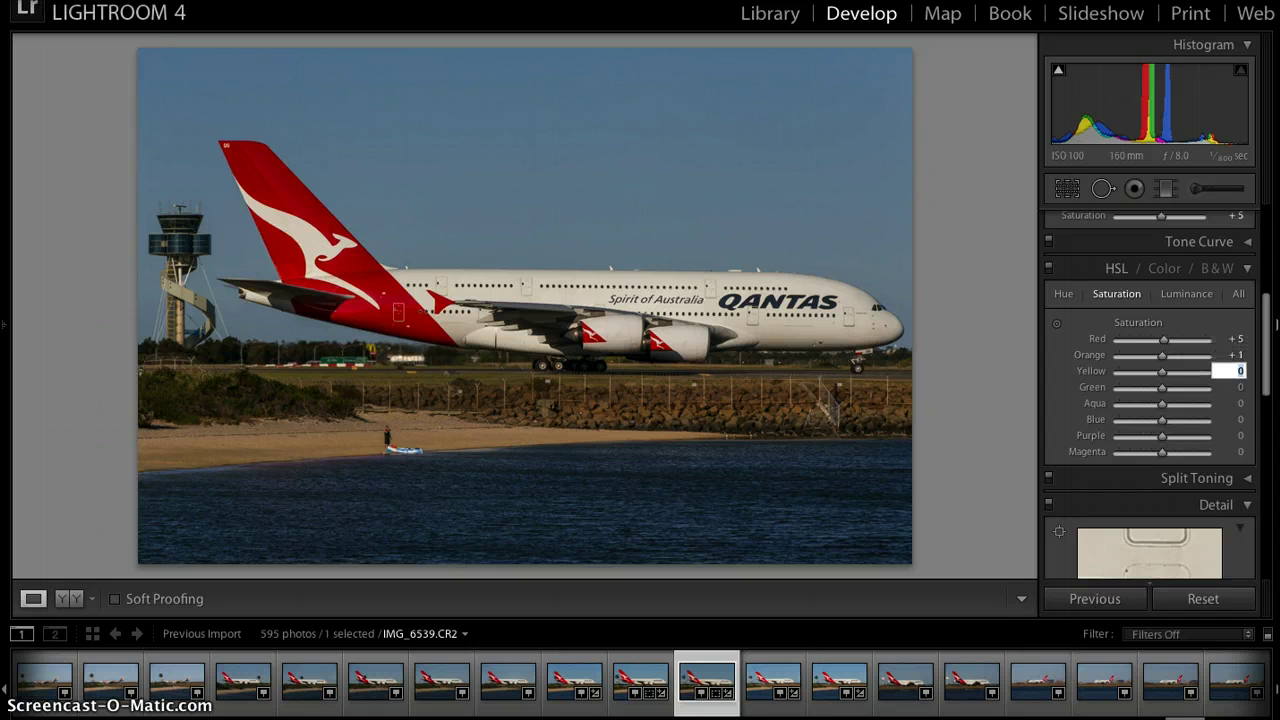
type("2")
key("Tab")
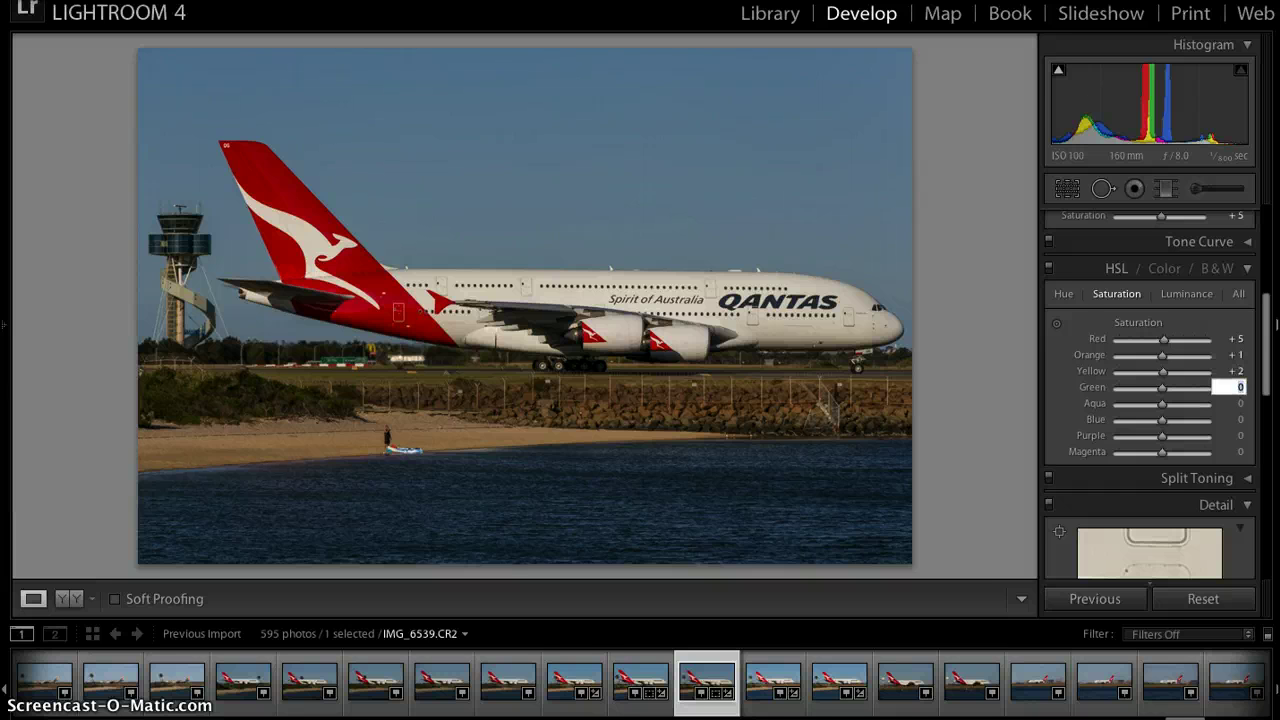
Step: Set the HSL saturation of green to +10, aqua to +5 and blue to +20
key("BackSpace")
type("10")
key("Tab")
type("5")
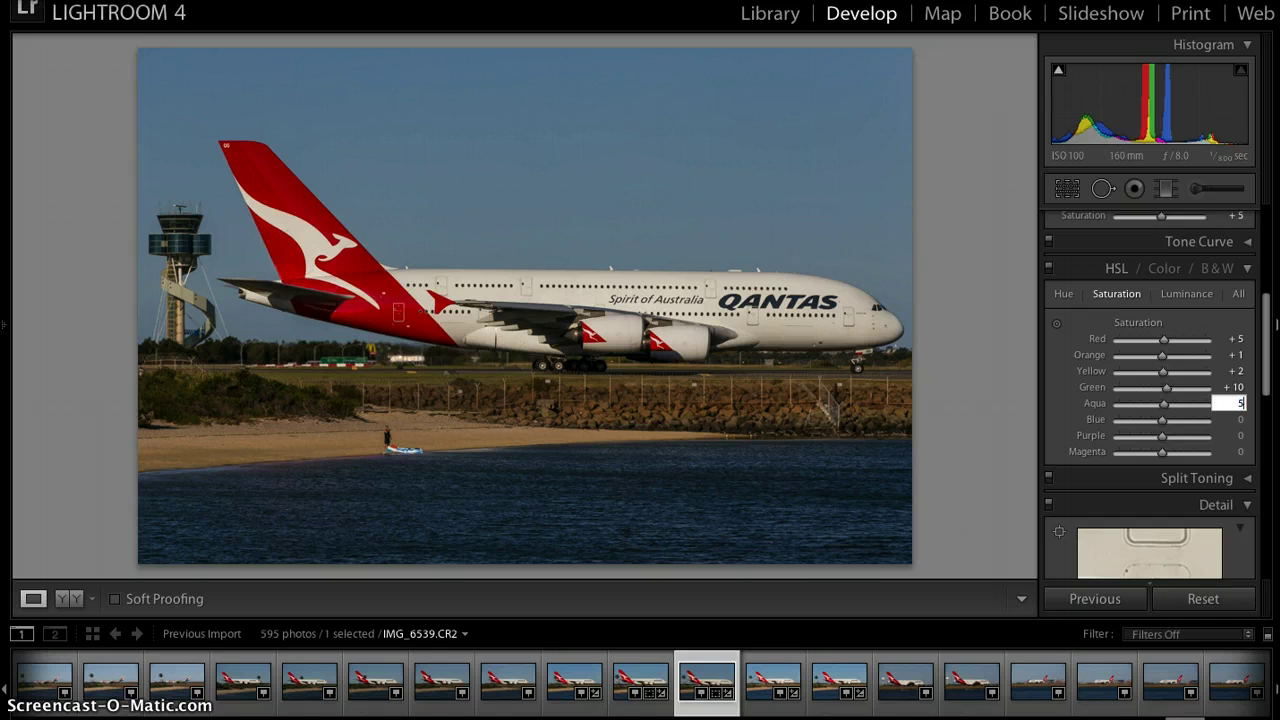
key("Tab")
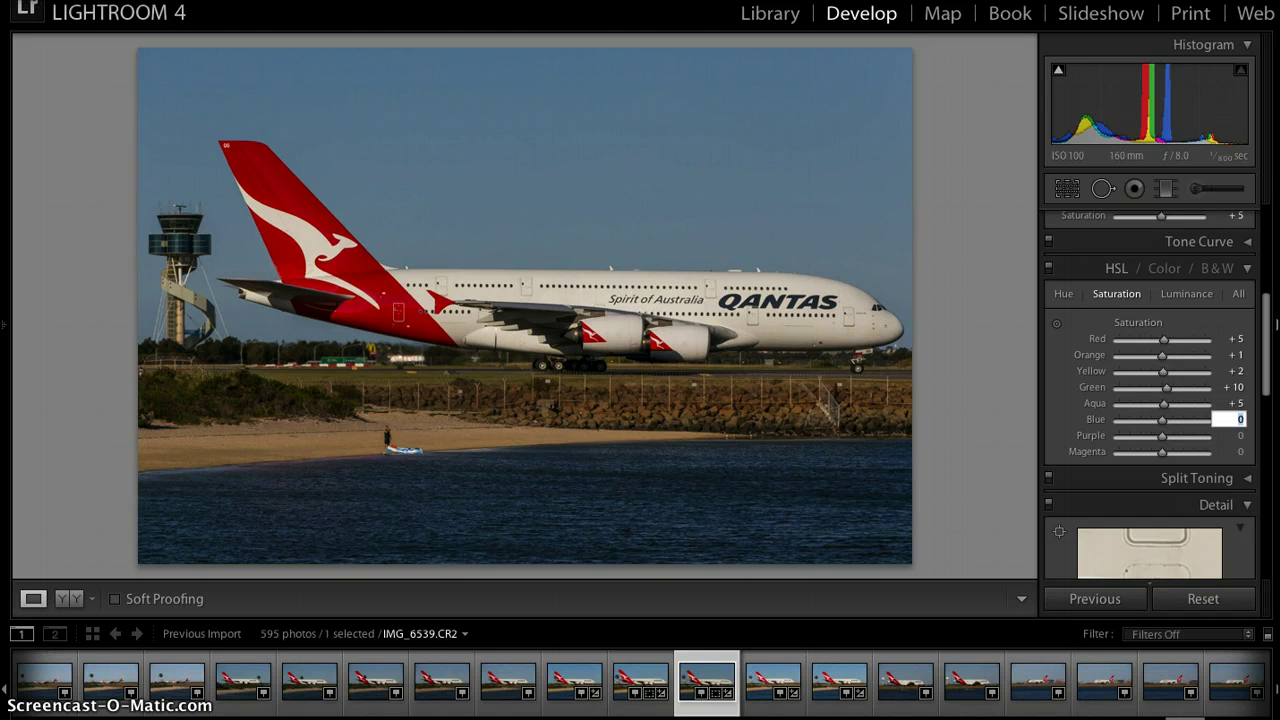
type("20")
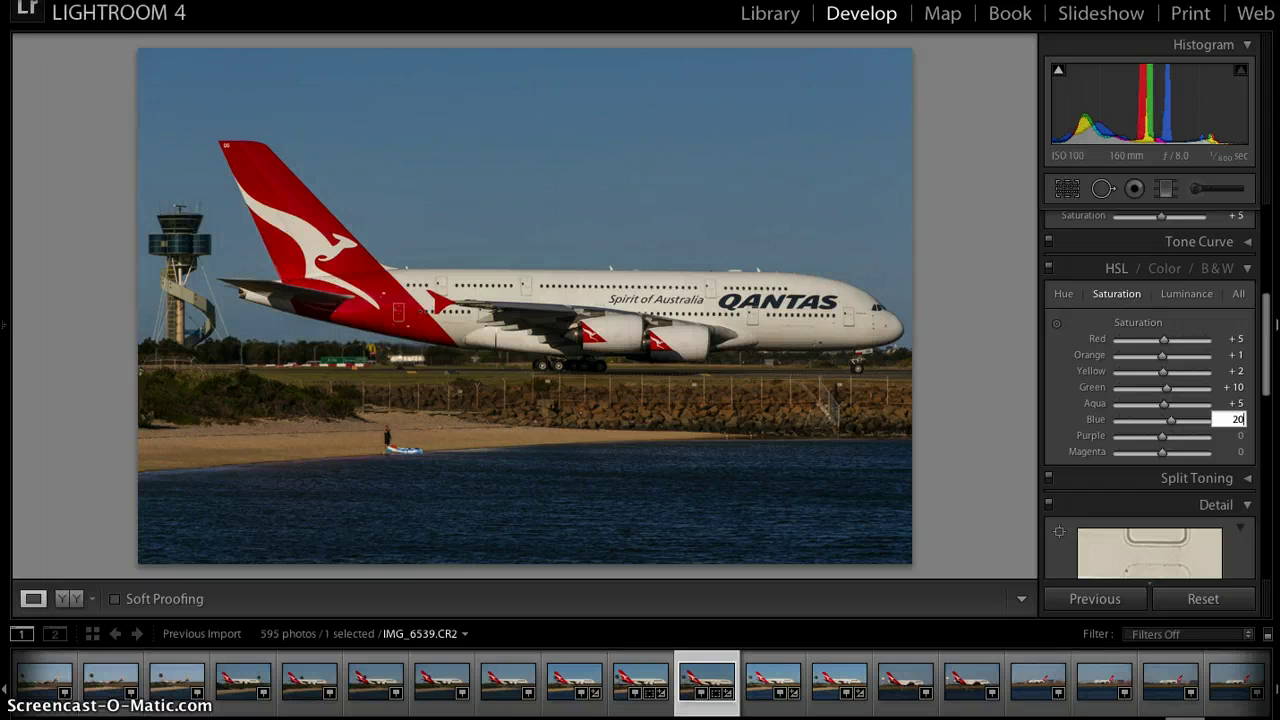
key("Return")
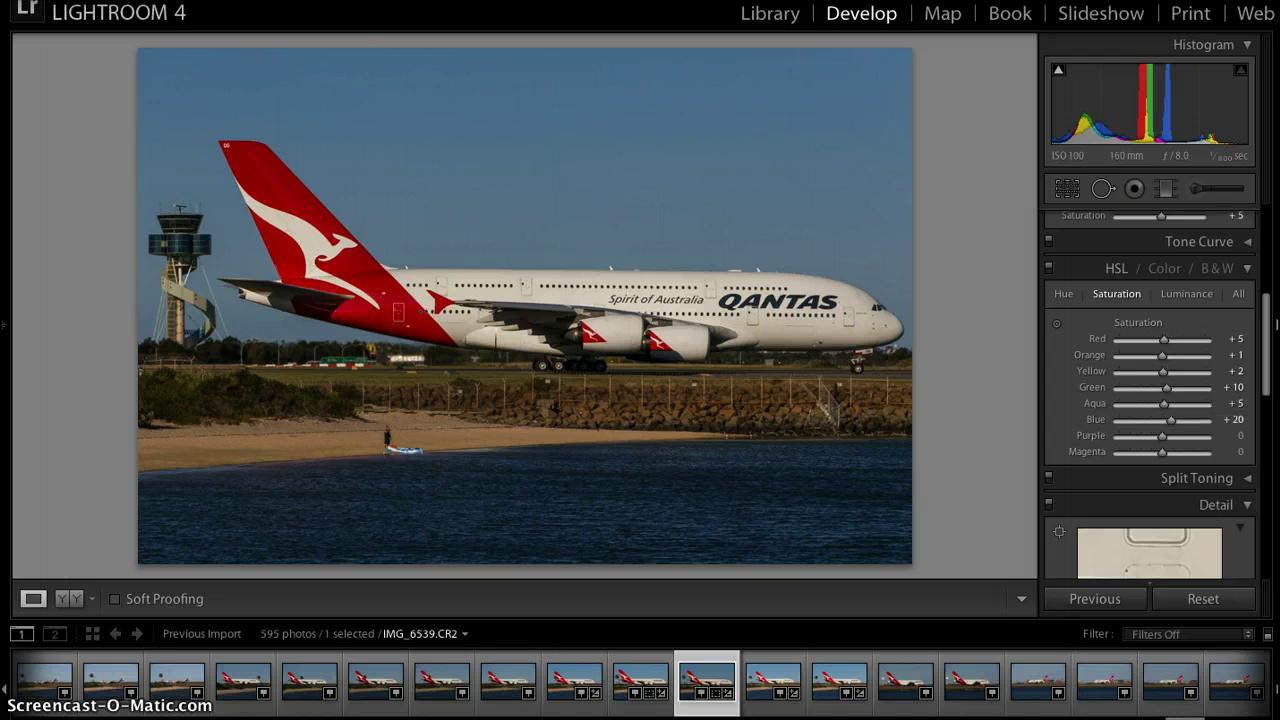
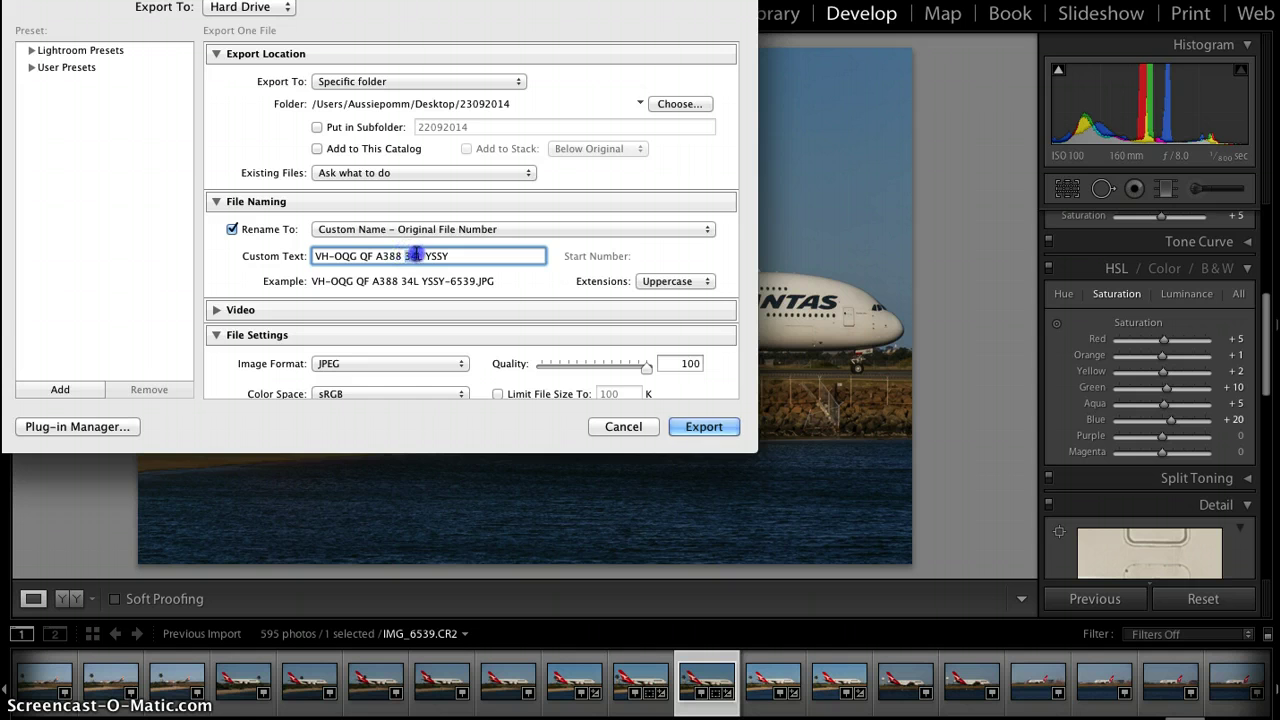
Step: Change the export's custom name to VH-OQG QF A388 16R YSSY and set its destination to the subfolder 23092014 on the Desktop
type("16R")
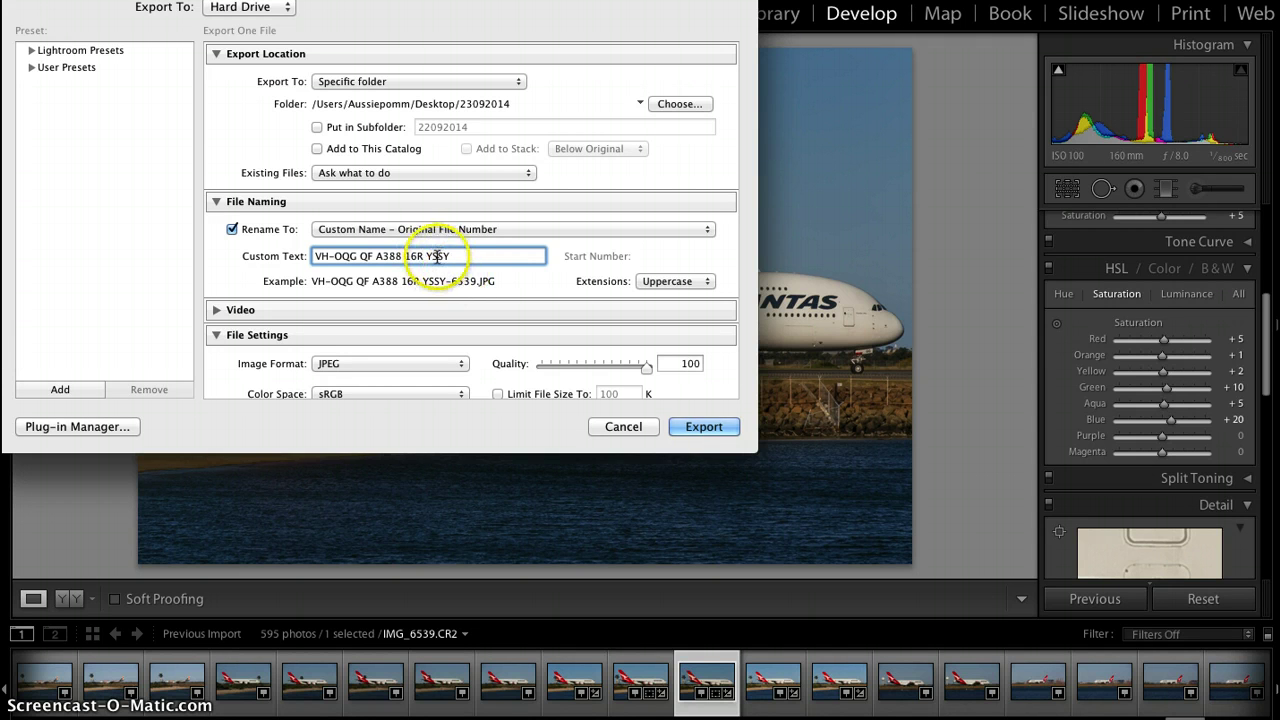
left_click(667, 104)
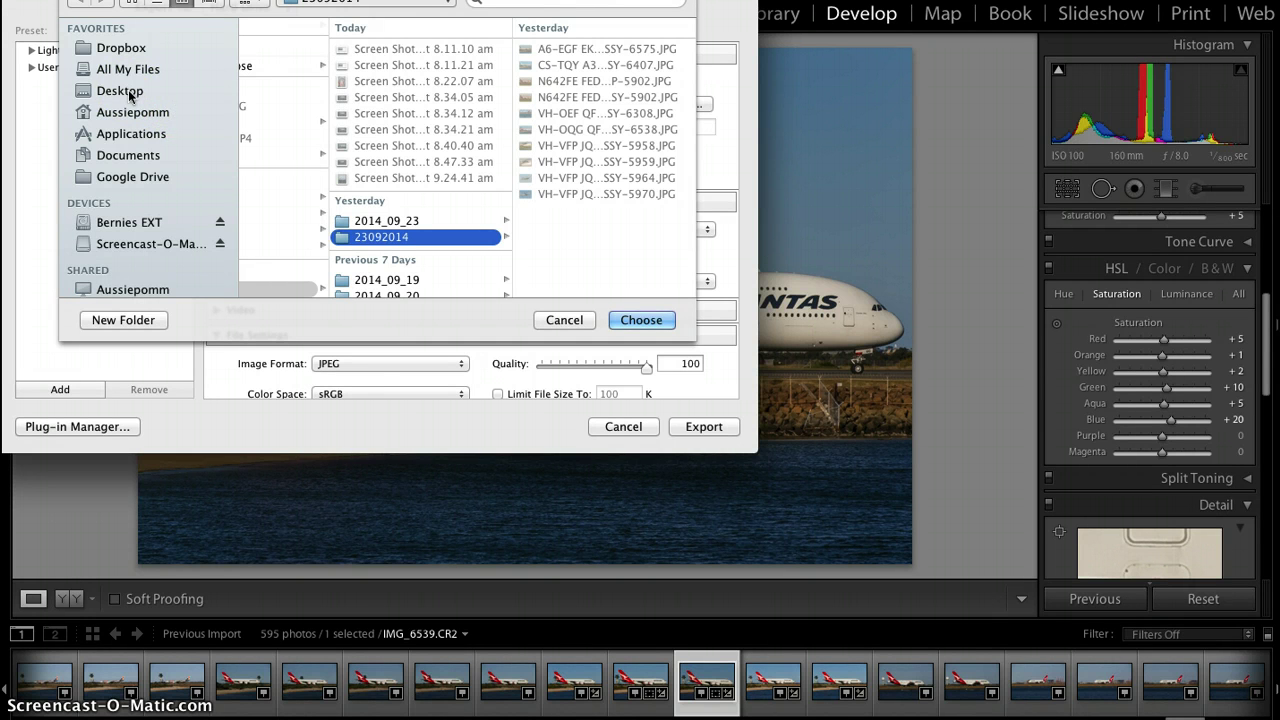
left_click(120, 243)
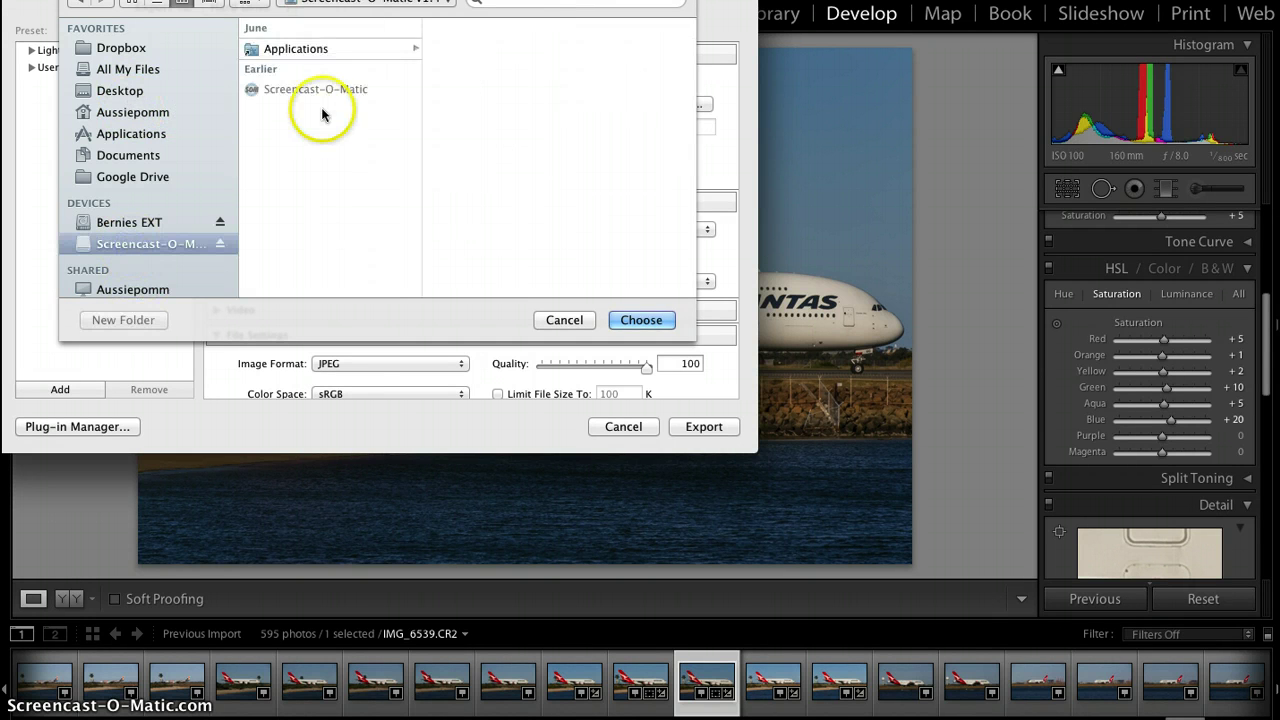
left_click(117, 92)
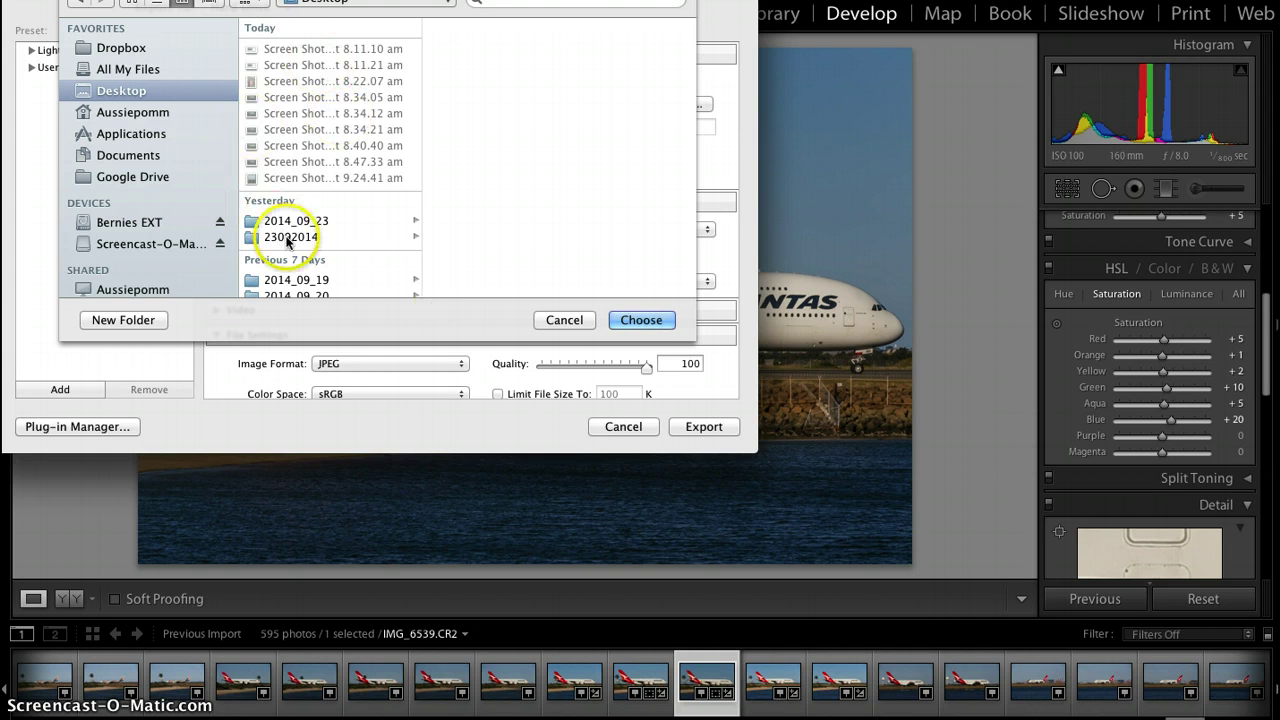
left_click(641, 320)
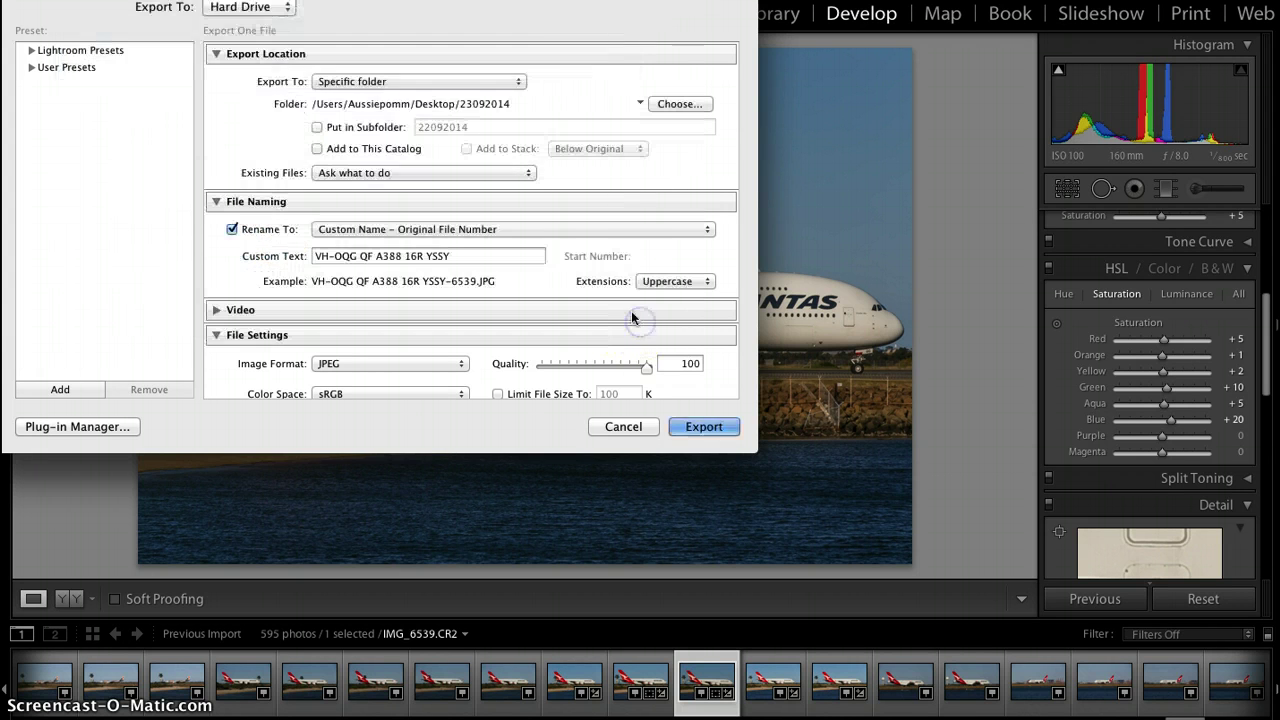
left_click(317, 127)
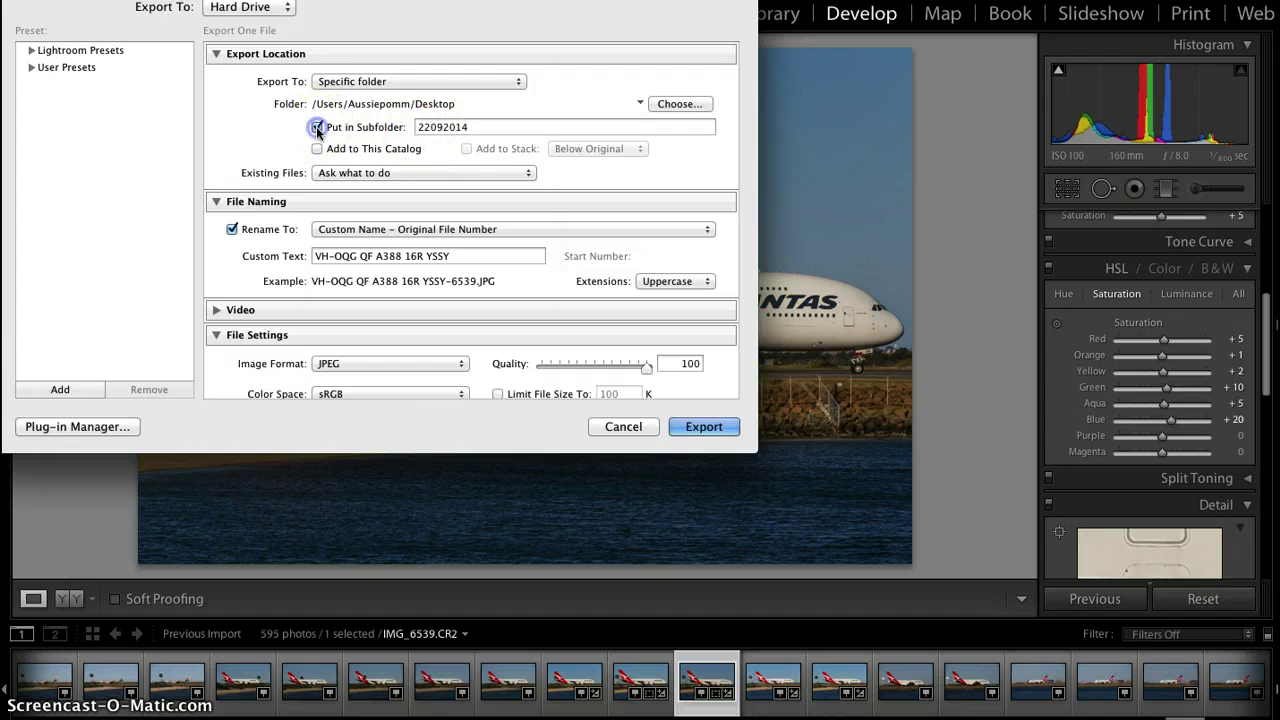
double_click(429, 127)
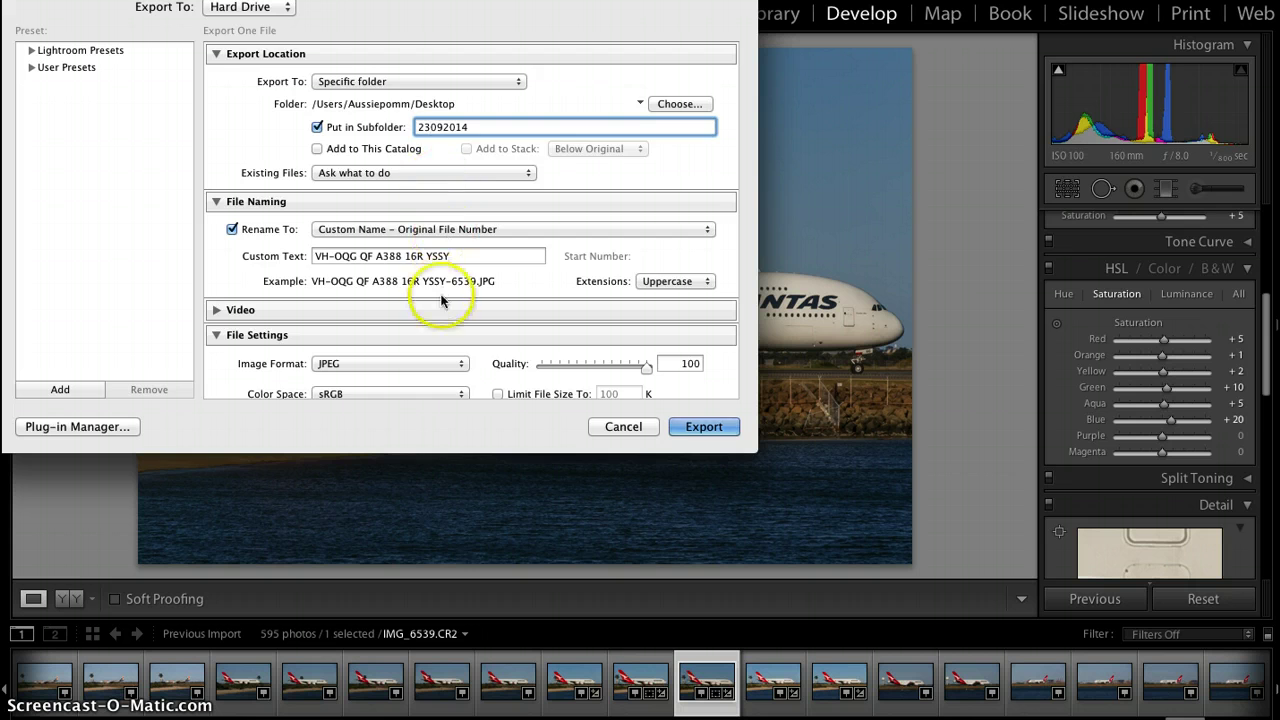
Step: Export the photo with the existing JPEG, resizing, sharpening and watermark settings, opening it in Adobe Photoshop CS6
scroll(437, 300, "down", 4)
scroll(443, 295, "down", 1)
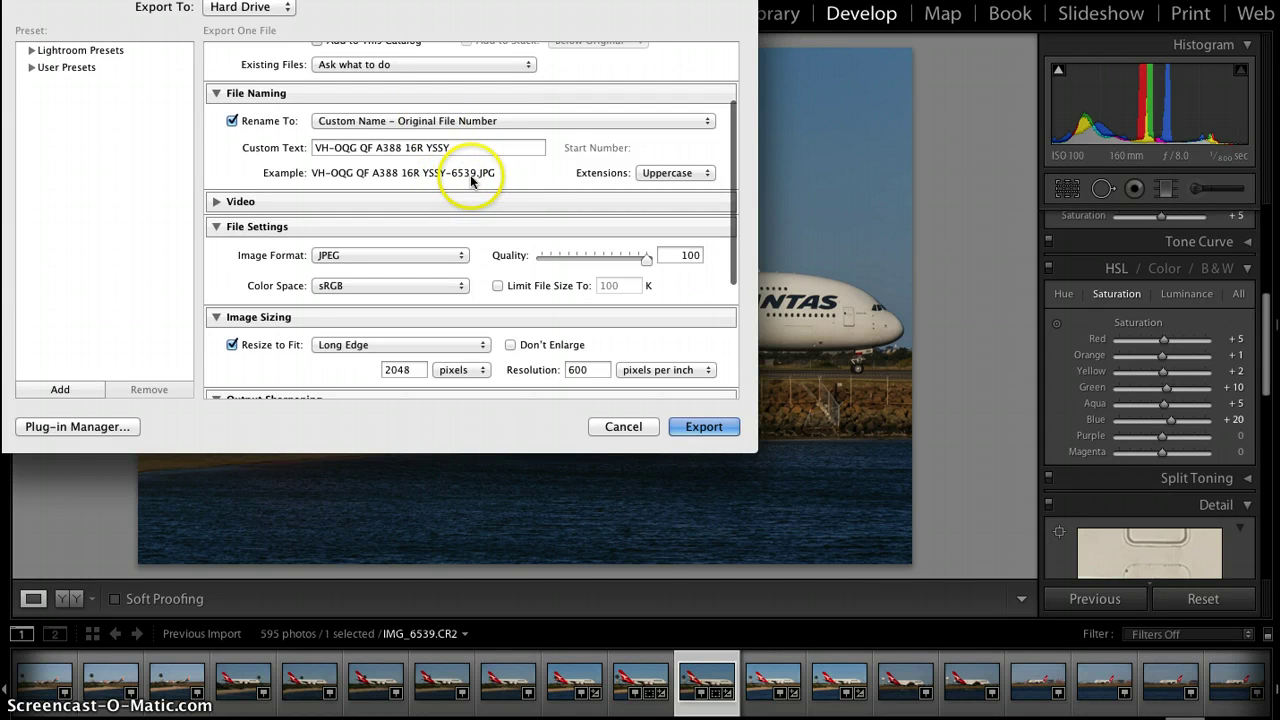
scroll(472, 180, "down", 5)
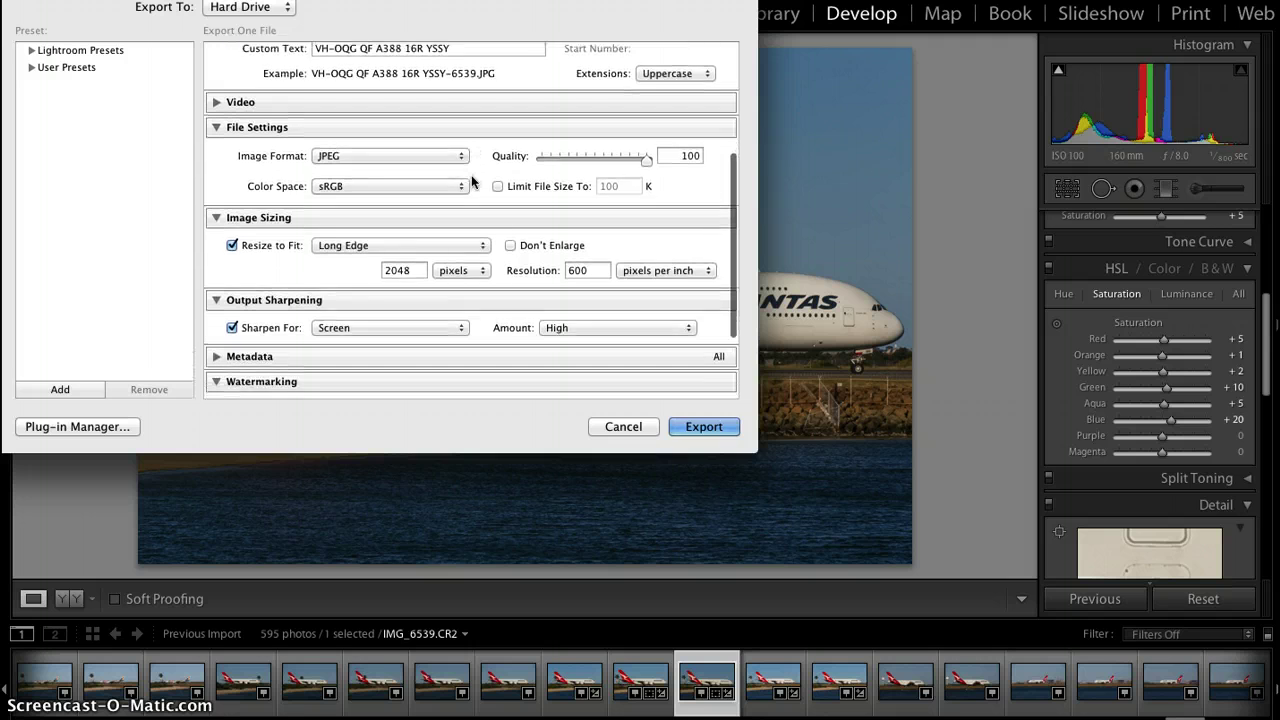
scroll(472, 180, "down", 1)
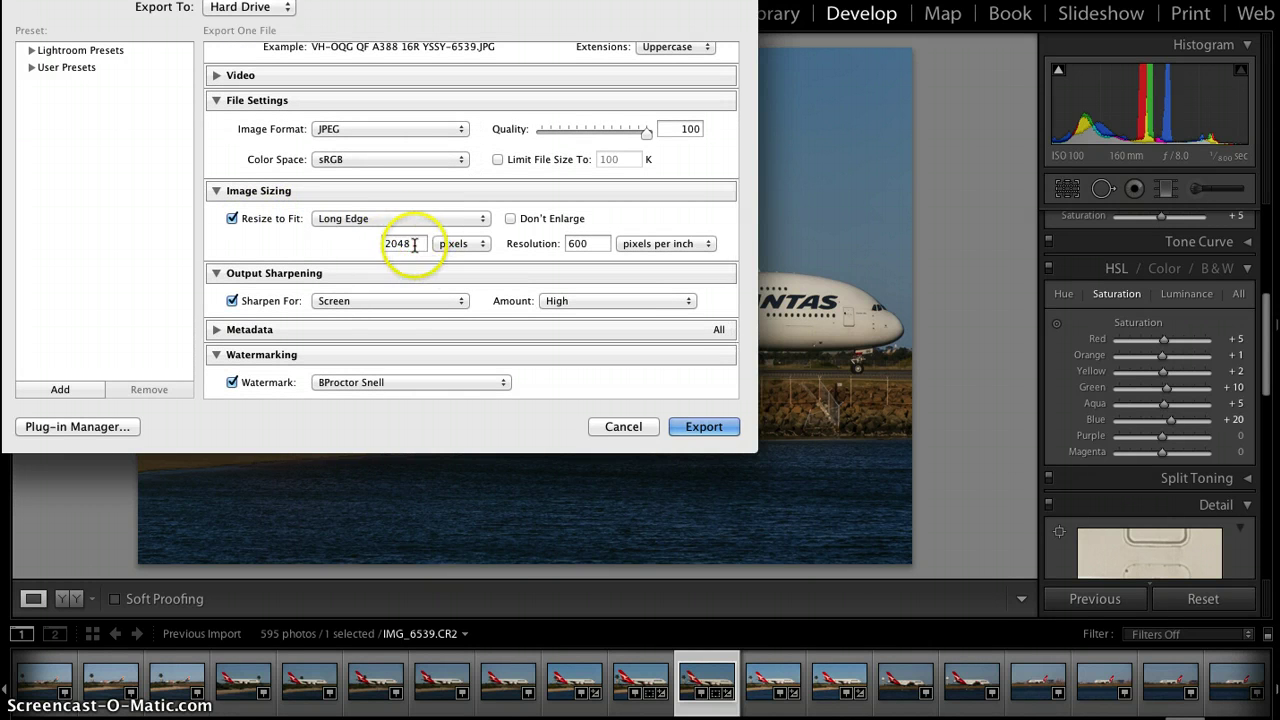
scroll(414, 244, "down", 4)
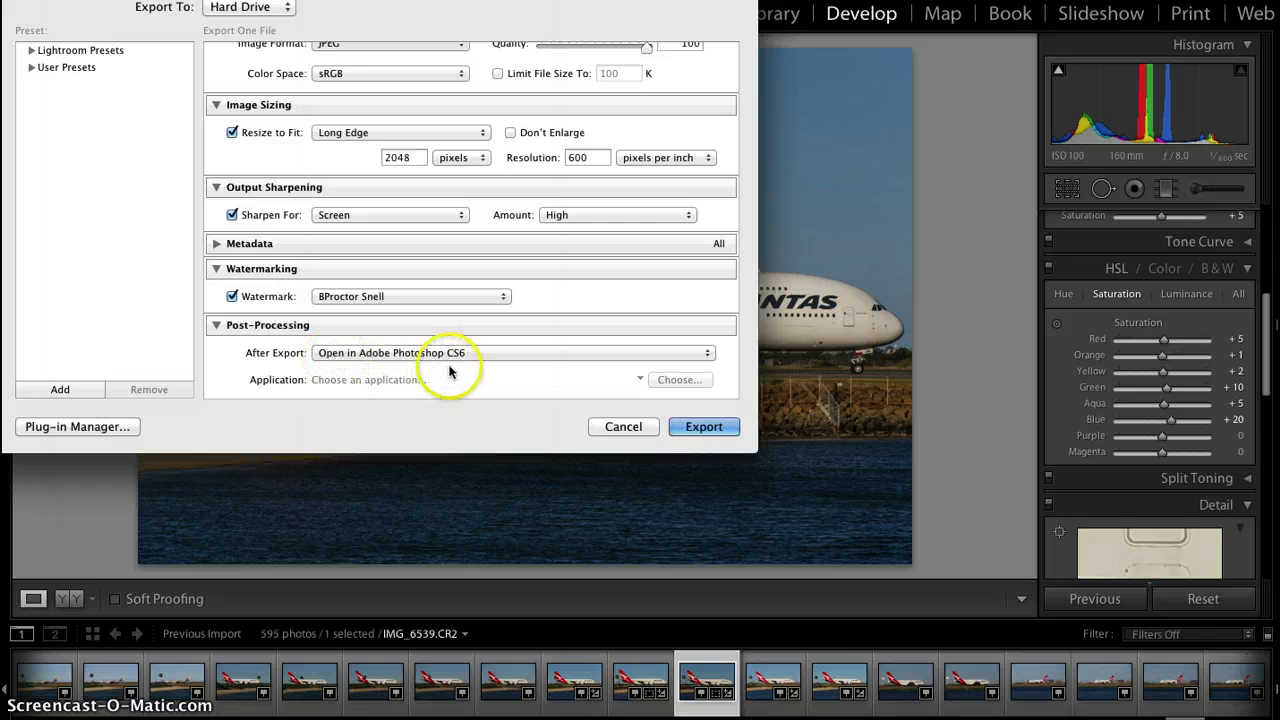
left_click(692, 430)
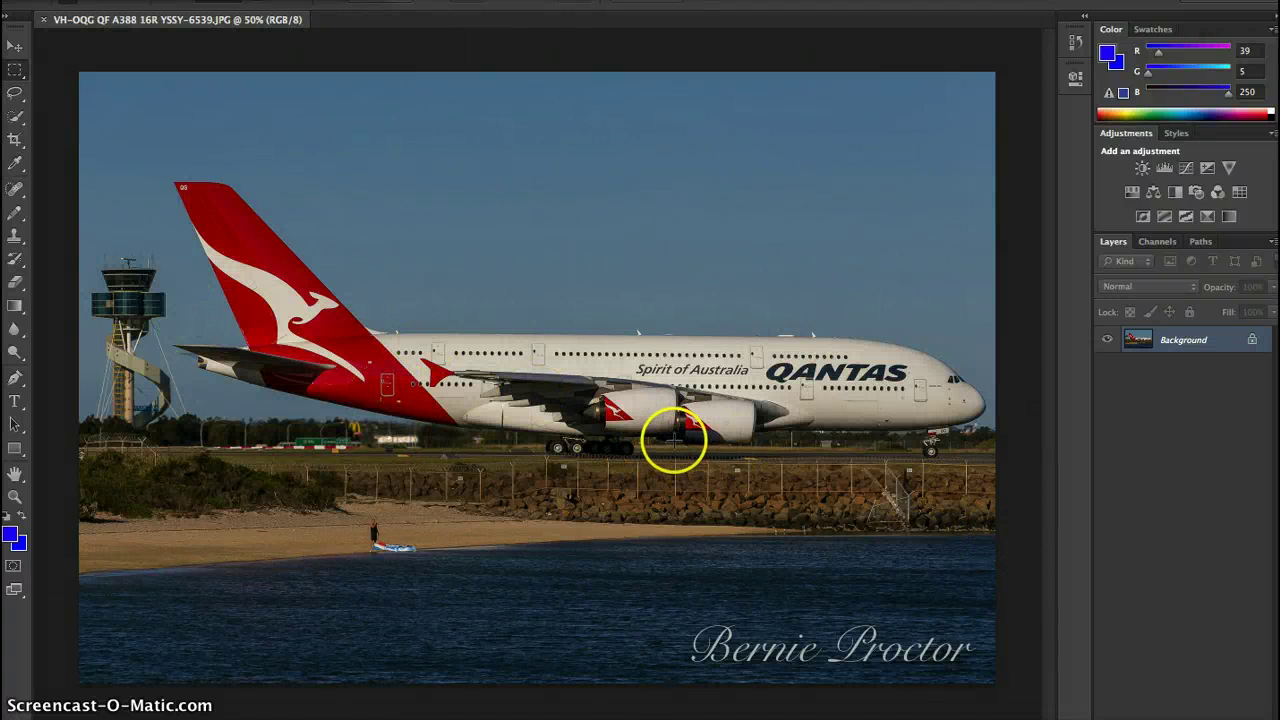
Step: Duplicate the Background layer as Background copy and desaturate the copy
right_click(1190, 346)
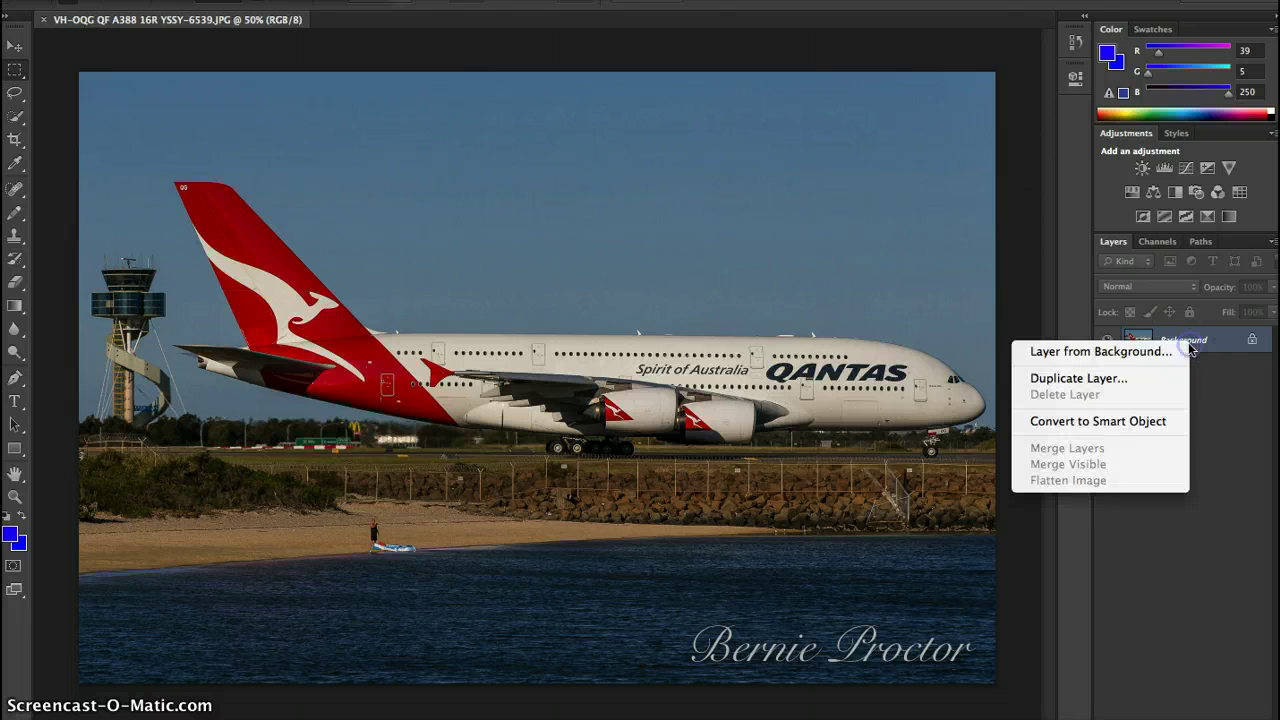
left_click(1140, 378)
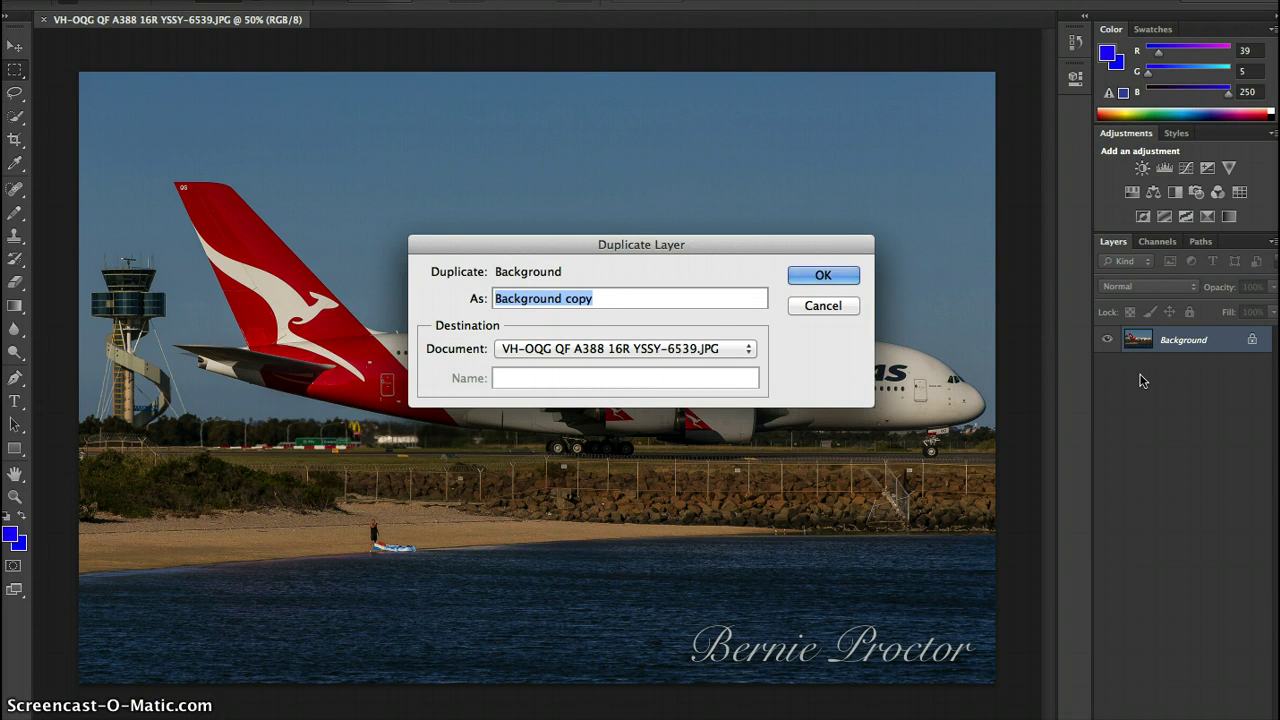
key("Return")
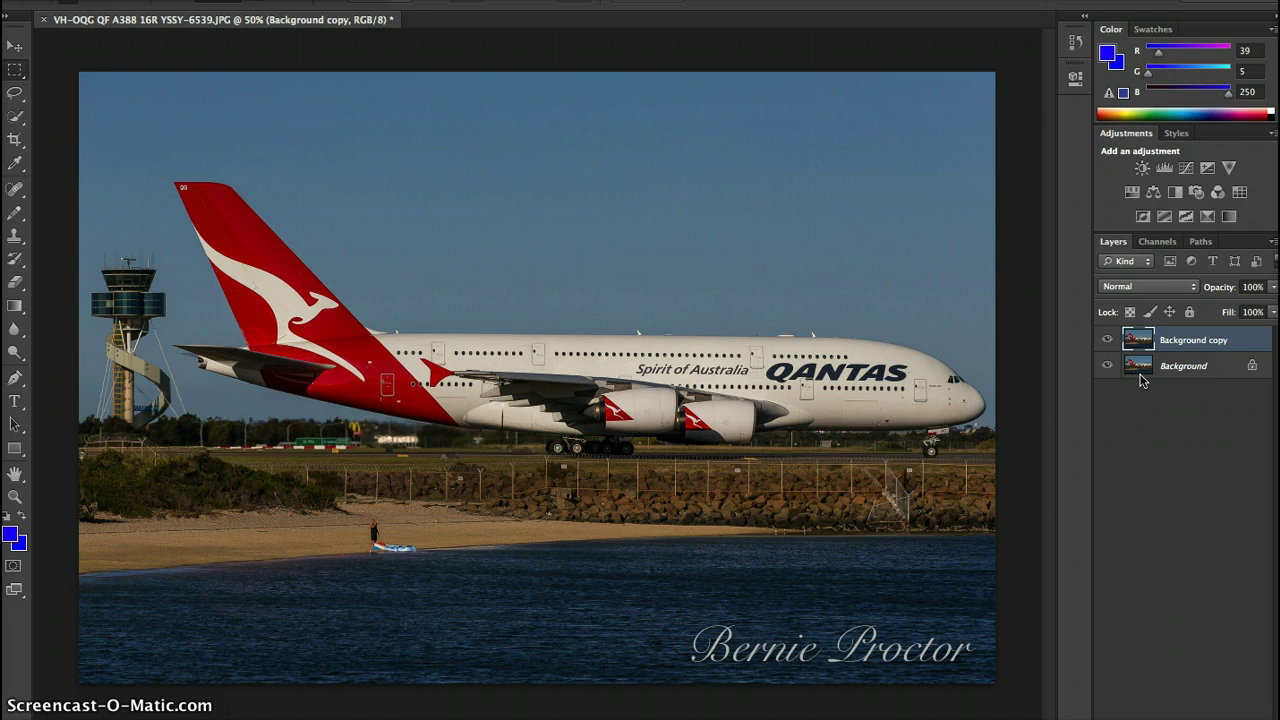
key("ctrl+shift+u")
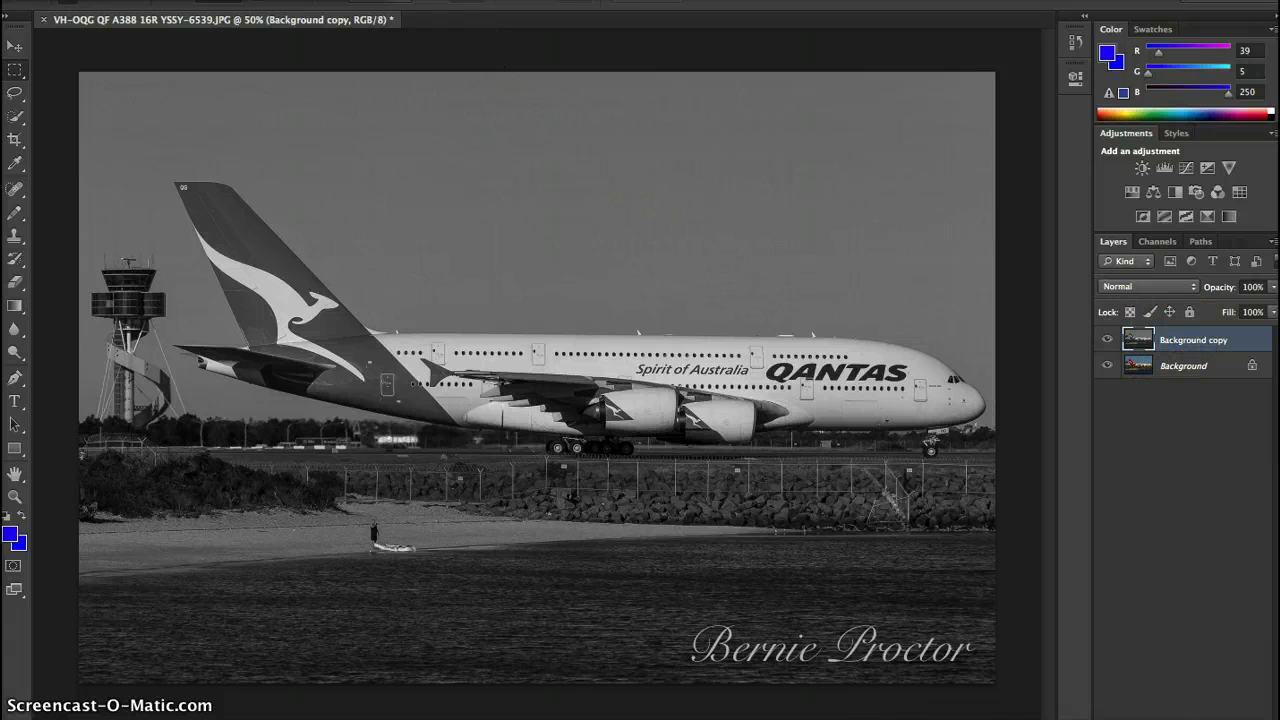
Step: Apply a High Pass filter with a radius of 0.8 pixels to the Background copy layer
left_click(435, 2)
mouse_move(471, 292)
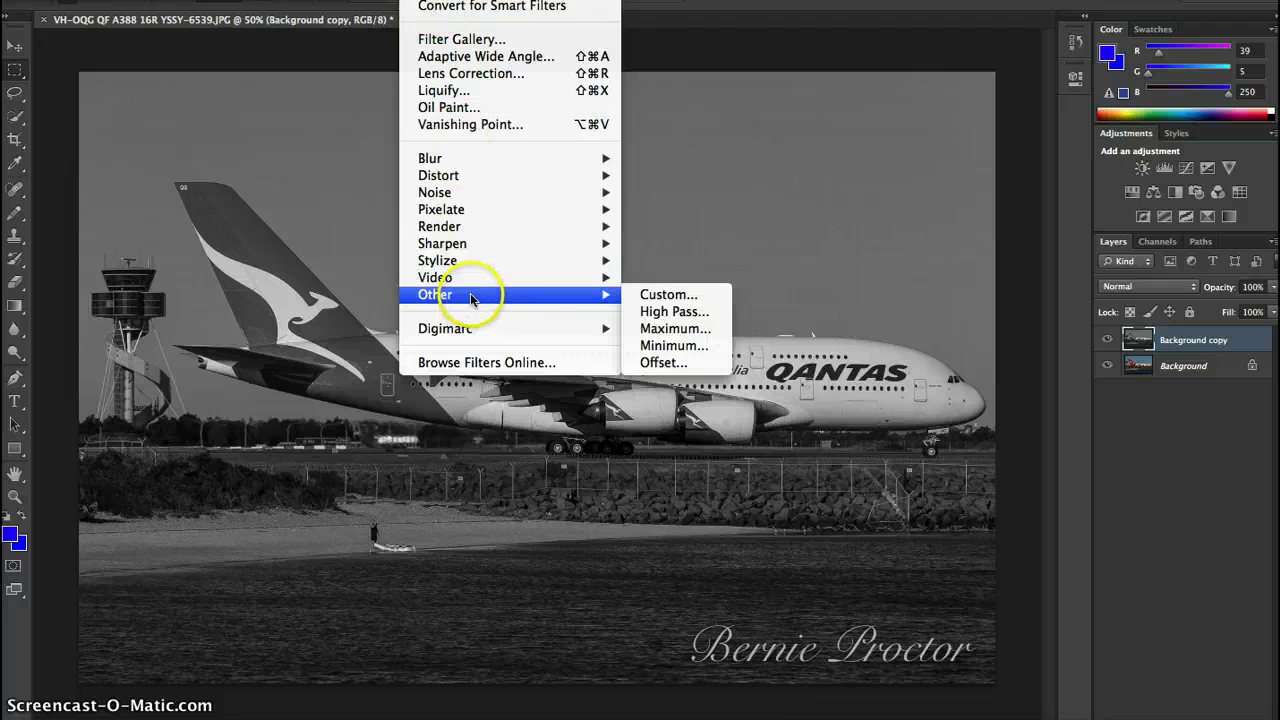
left_click(669, 311)
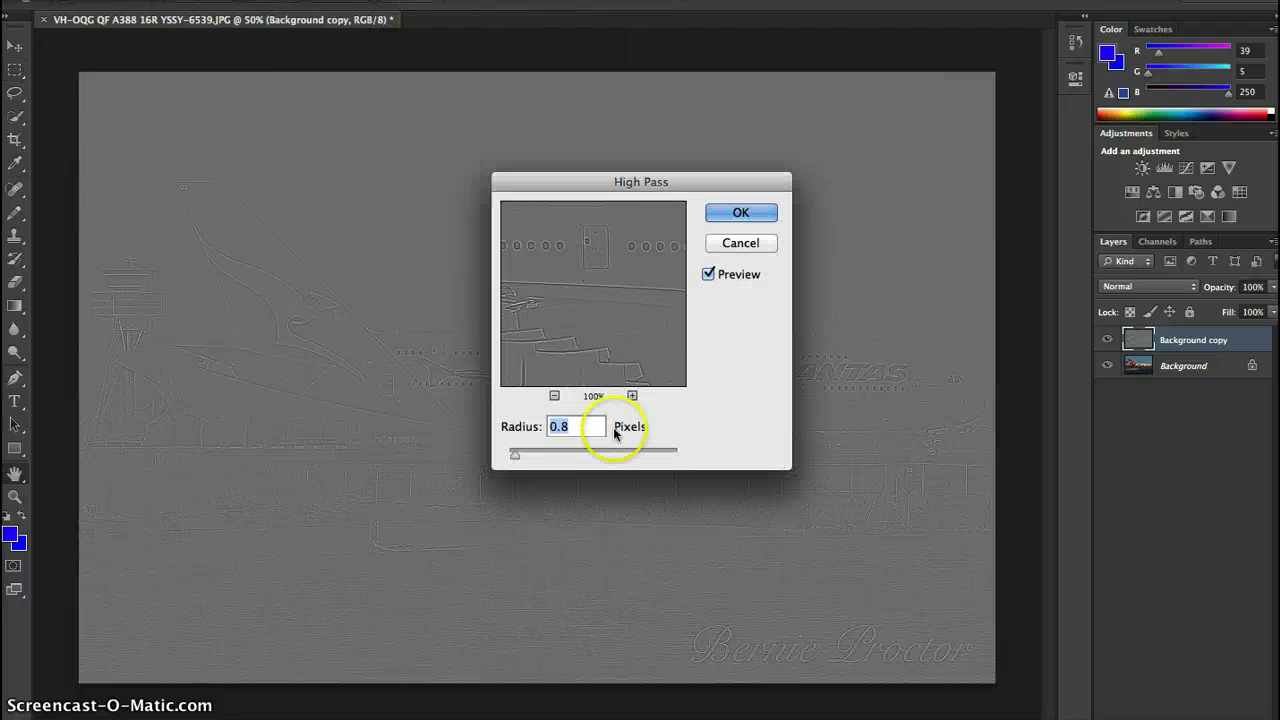
left_click(719, 214)
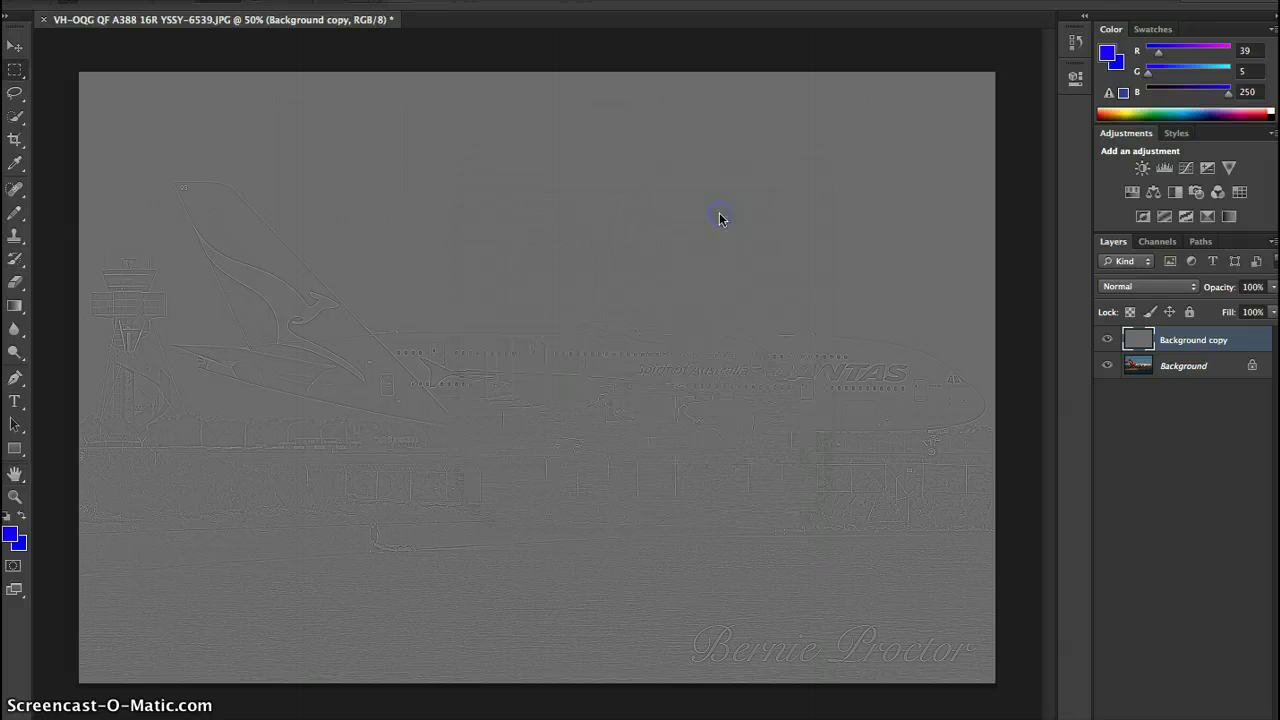
Step: Set the Background copy layer's blend mode to Overlay and flatten the layers into a single Background
left_click(1125, 287)
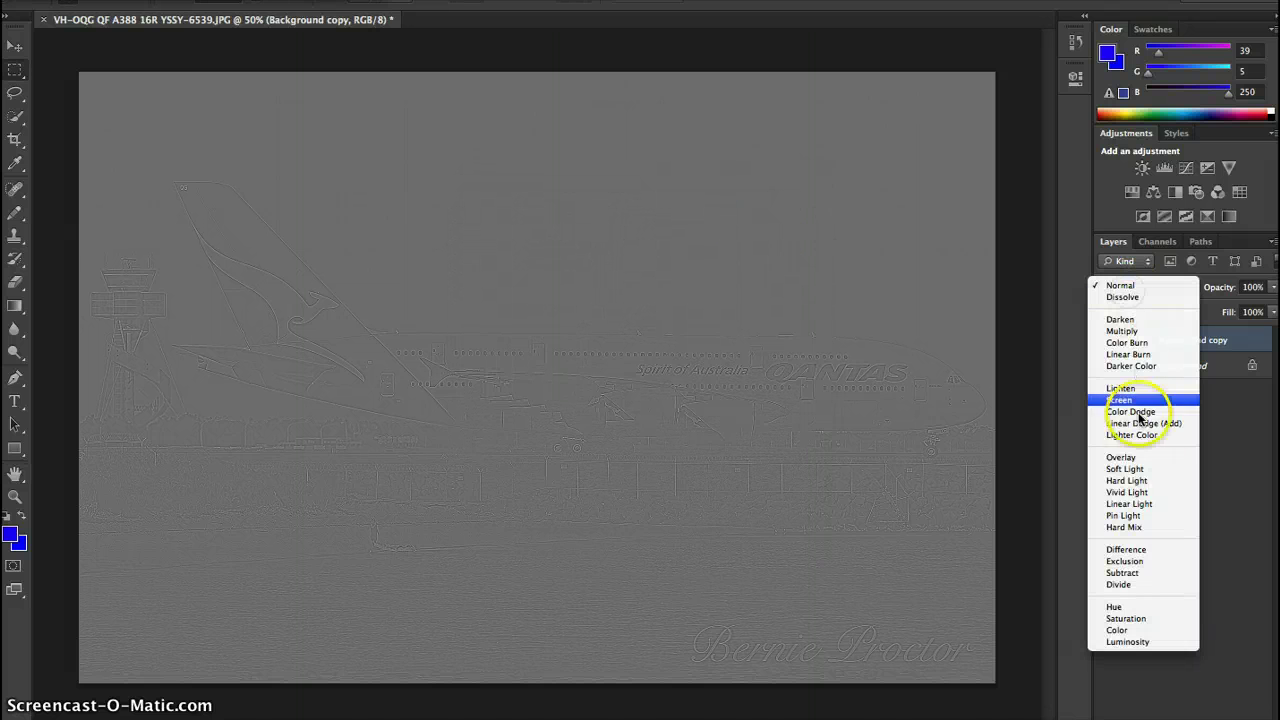
left_click(1141, 458)
left_click(1195, 370)
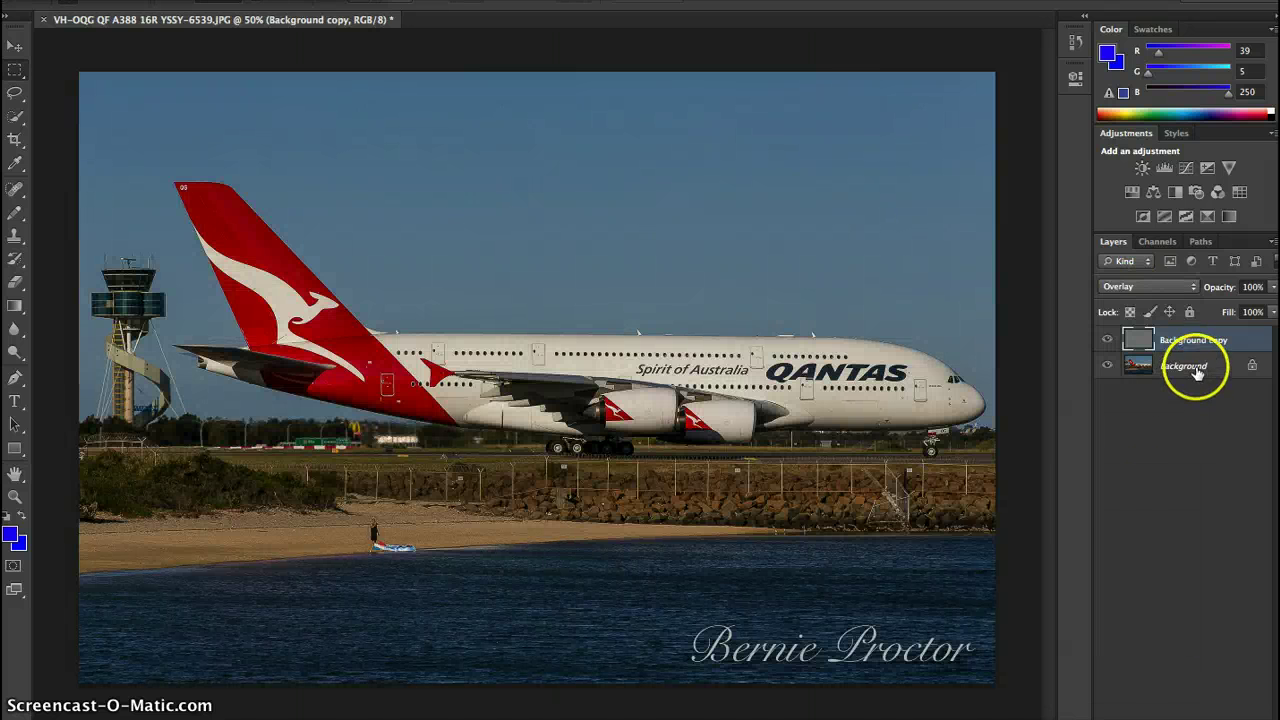
right_click(1197, 371)
left_click(1114, 504)
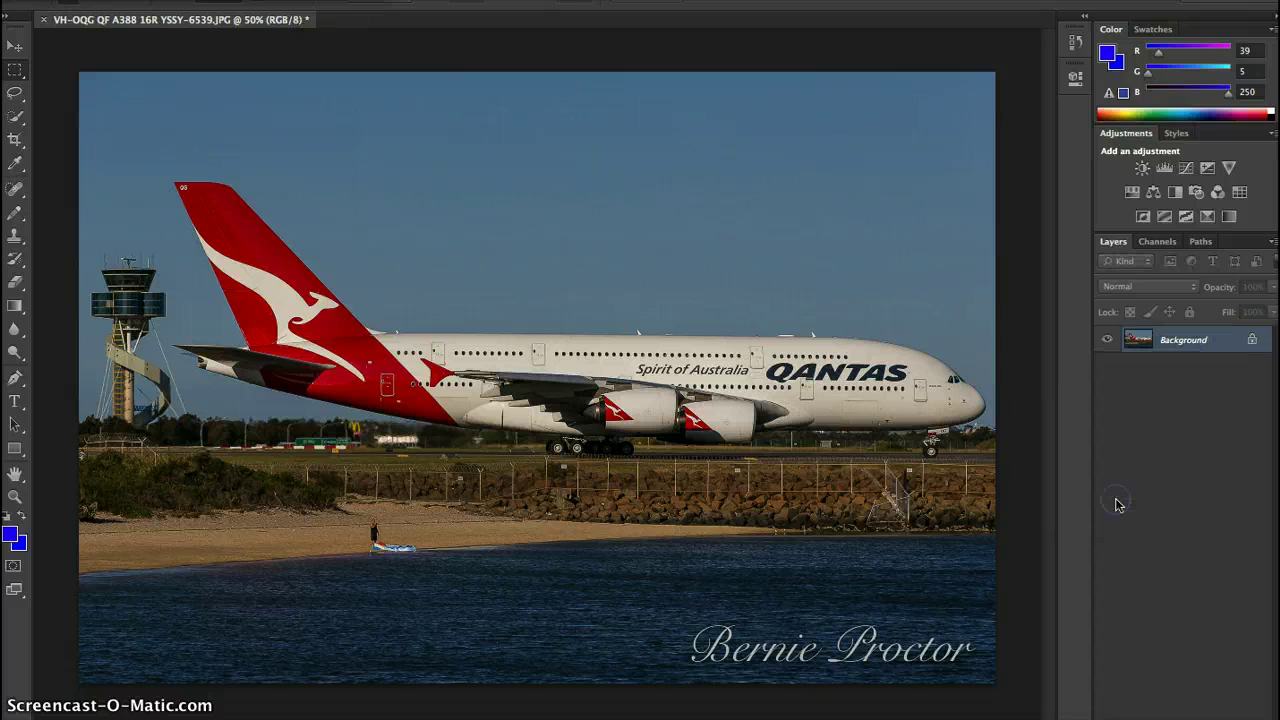
Step: Apply Reduce Noise to the photo with strength 7, preserve details 35%, reduce color noise 45% and sharpen details 10%
left_click(420, 0)
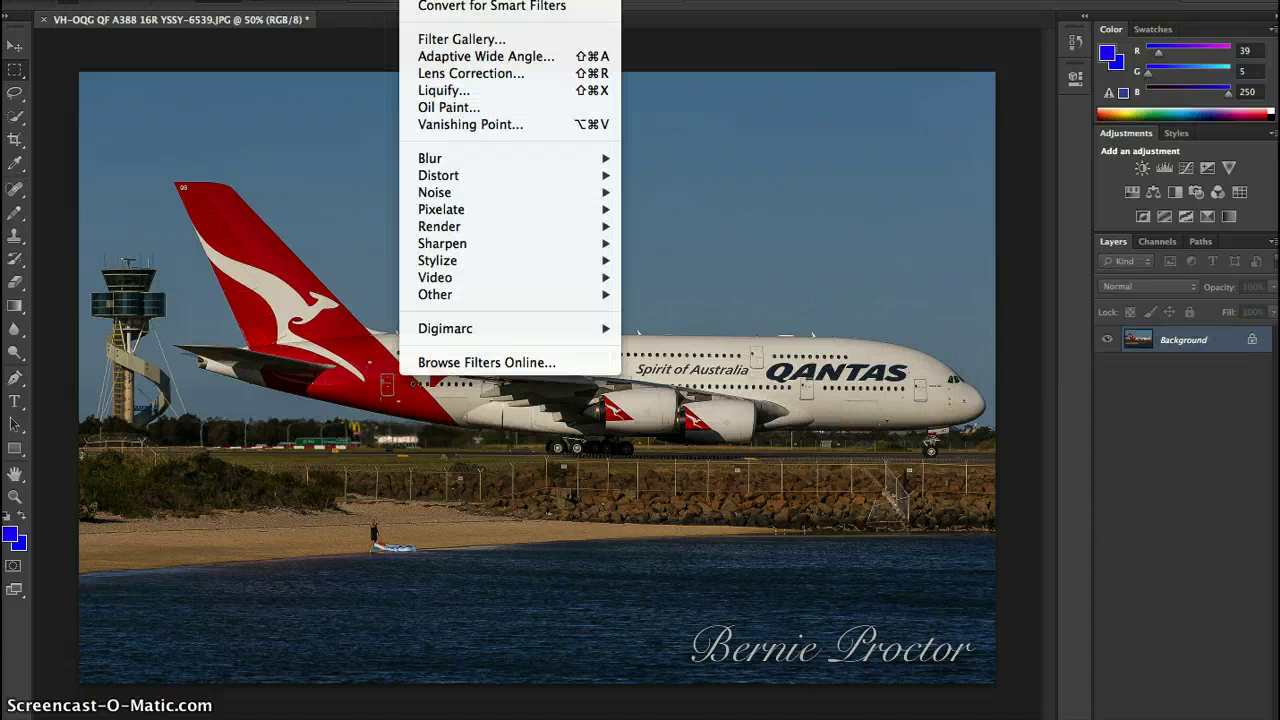
mouse_move(434, 190)
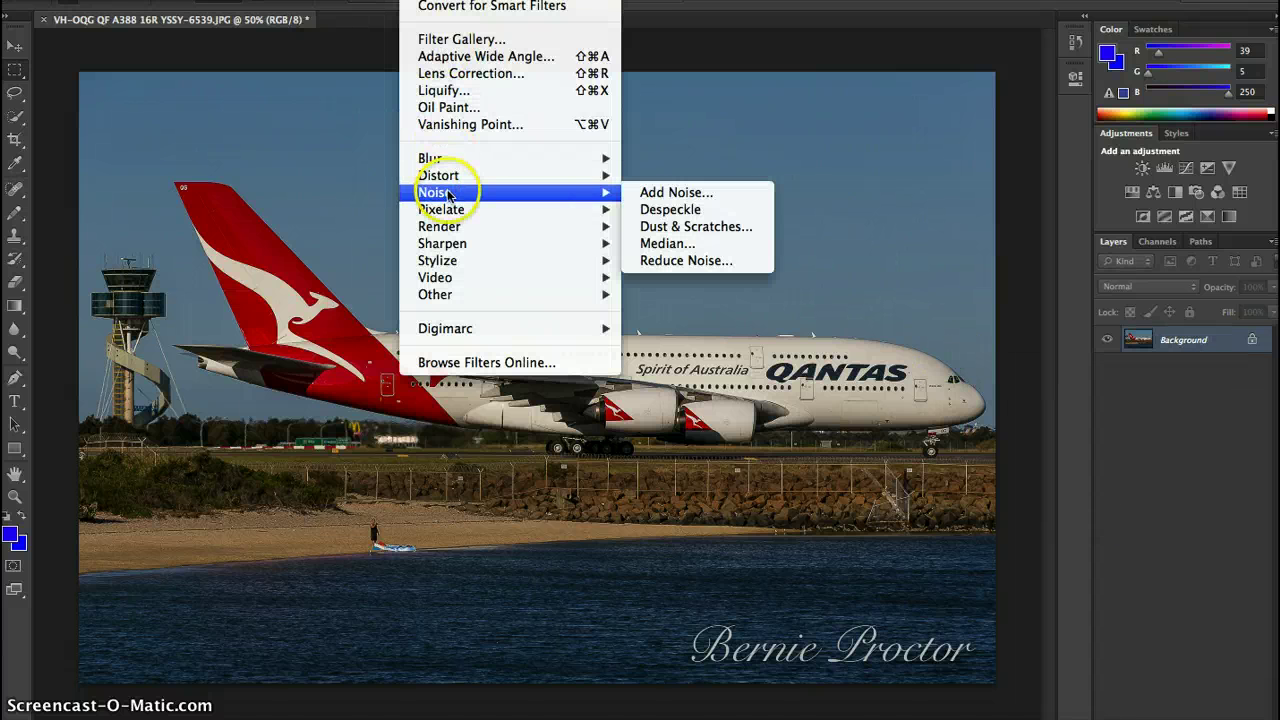
left_click(684, 260)
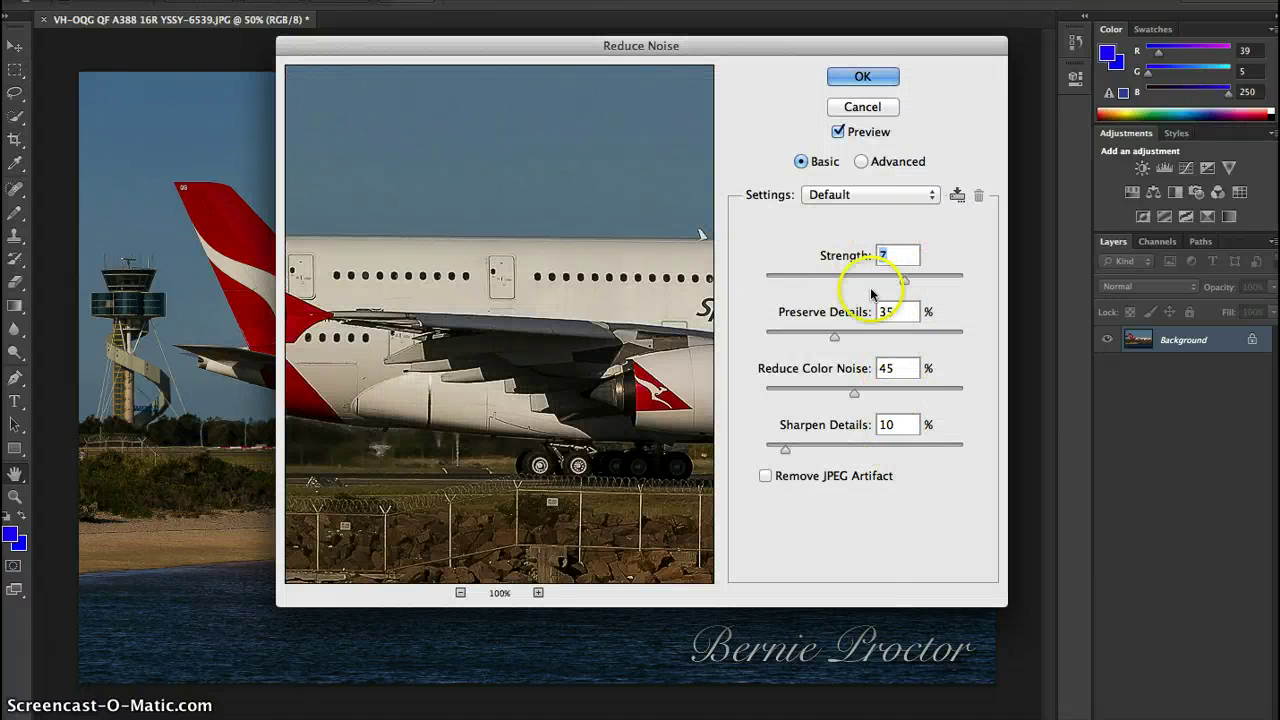
left_click(850, 80)
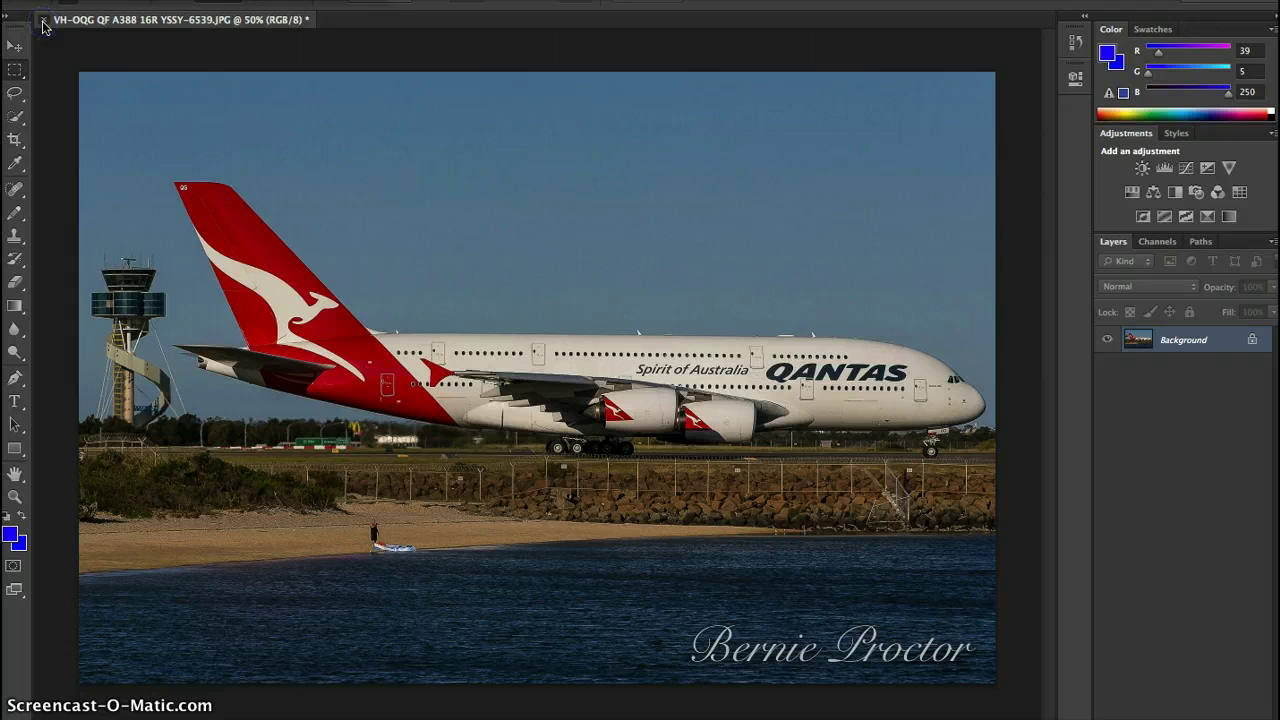
Step: Close the aircraft photo with its changes saved as JPEG, and close the Screencast-O-Matic installer window
left_click(42, 25)
left_click(790, 238)
left_click(760, 224)
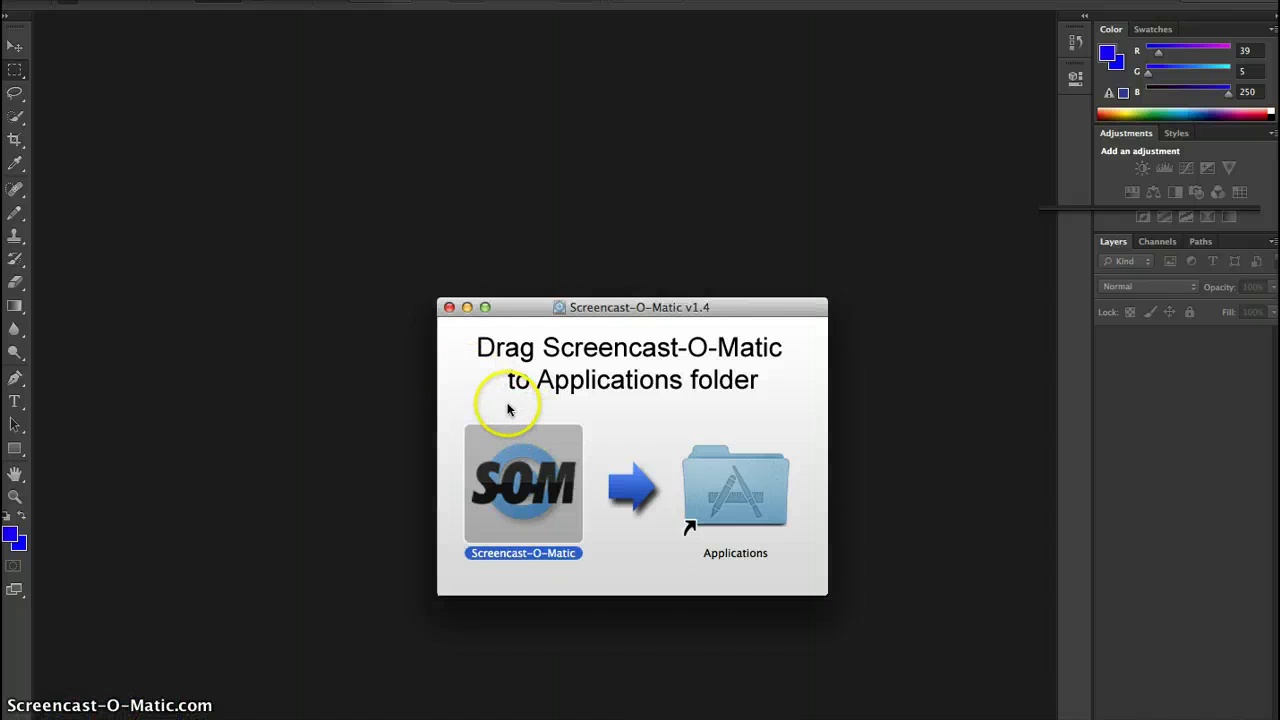
left_click(449, 307)
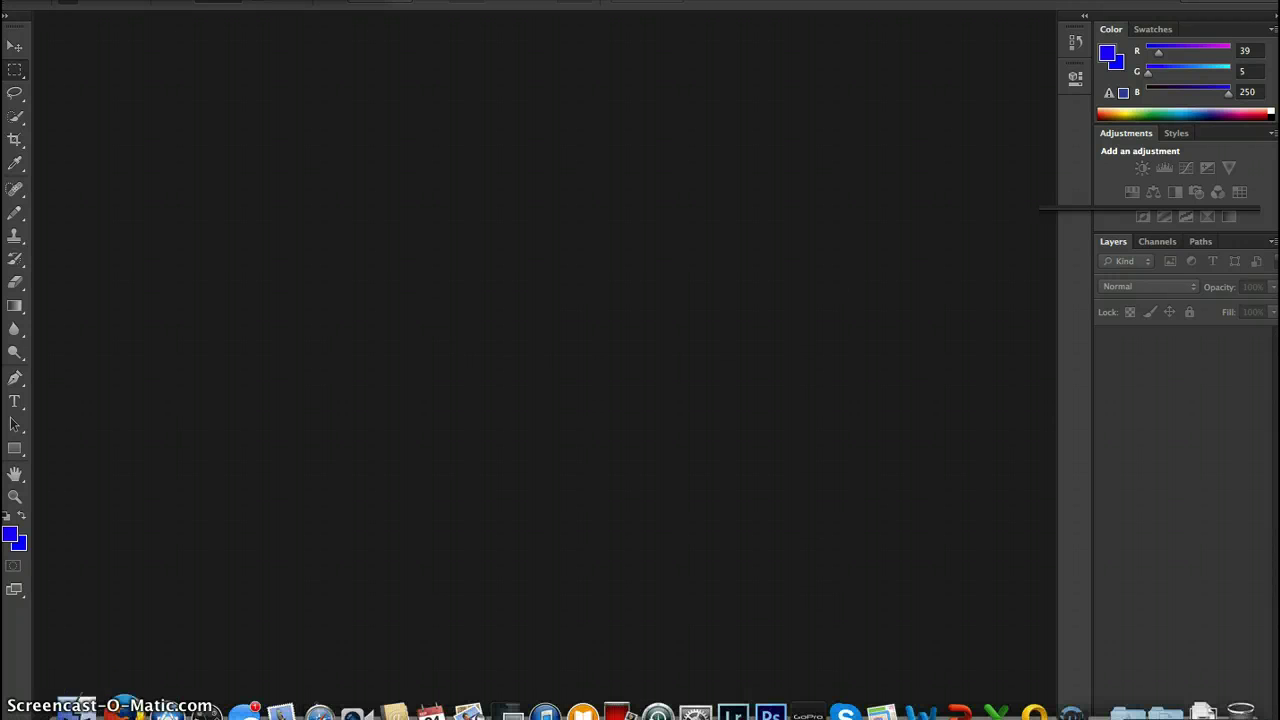
Step: Switch to Finder and open VH-OQG QF A388 16R YSSY-6539.JPG from the Desktop folder 23092014 for viewing
left_click(76, 712)
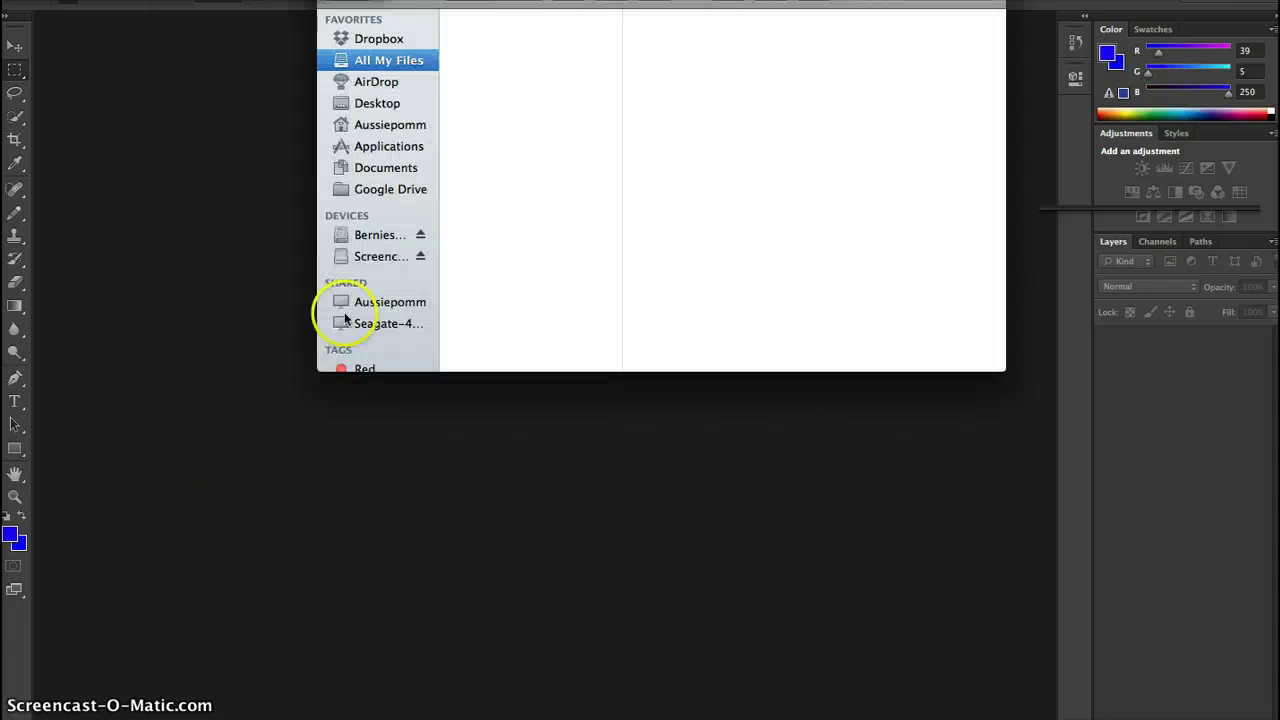
left_click(383, 104)
left_click(491, 40)
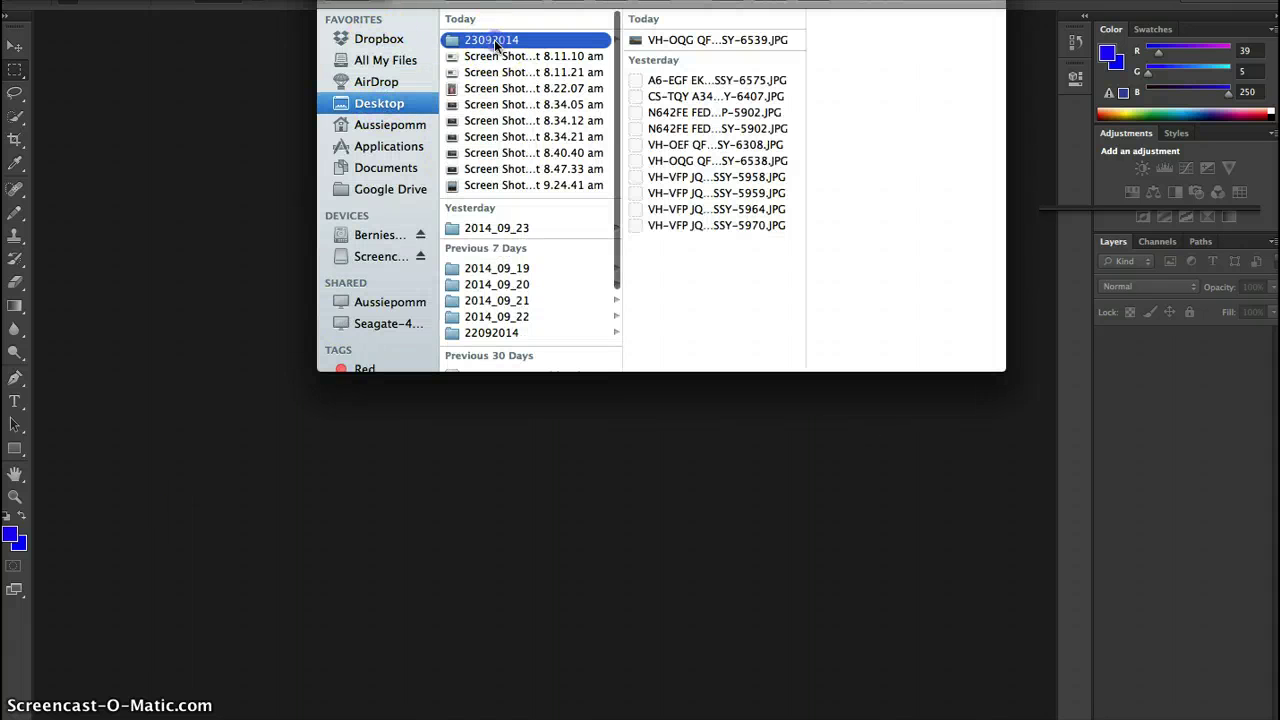
left_click(683, 42)
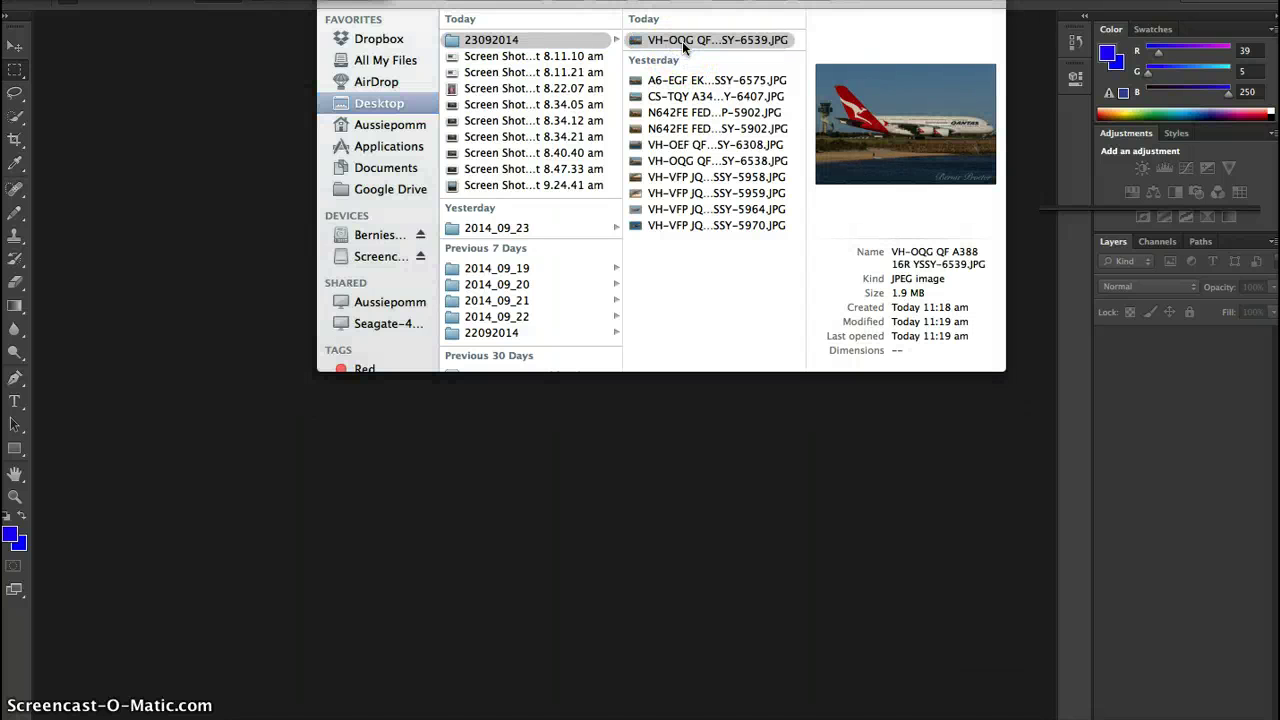
double_click(682, 41)
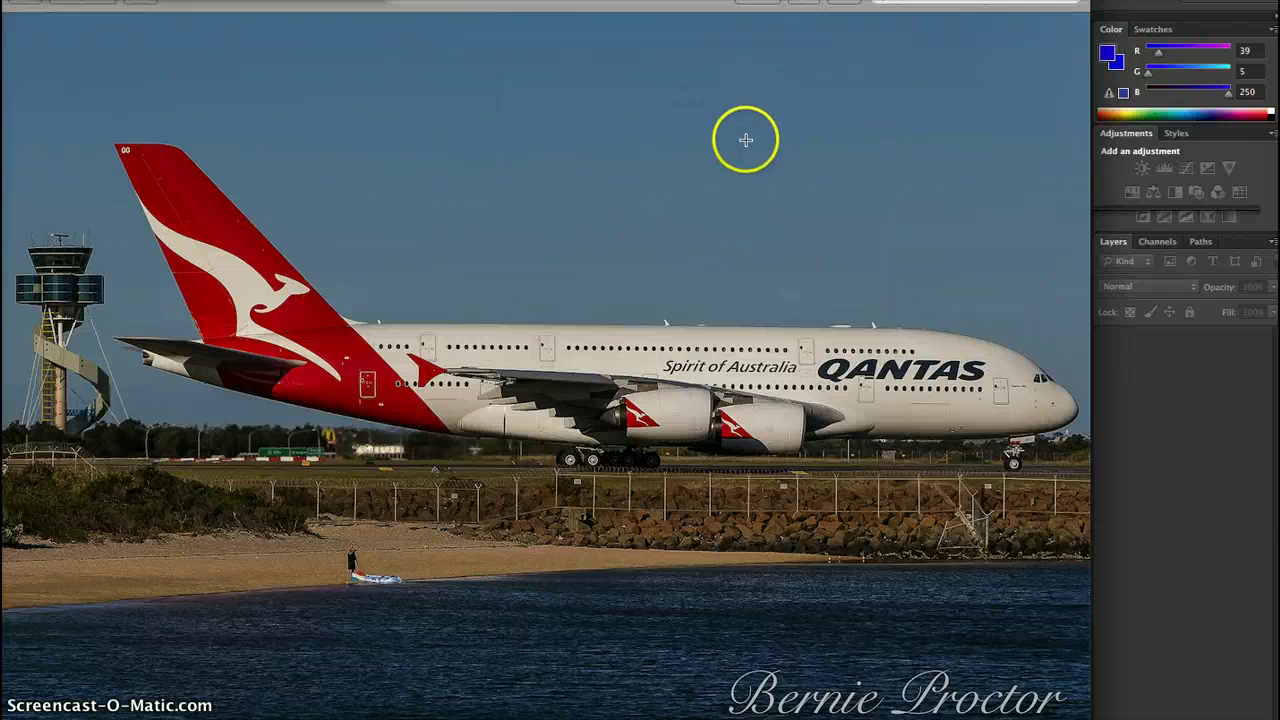